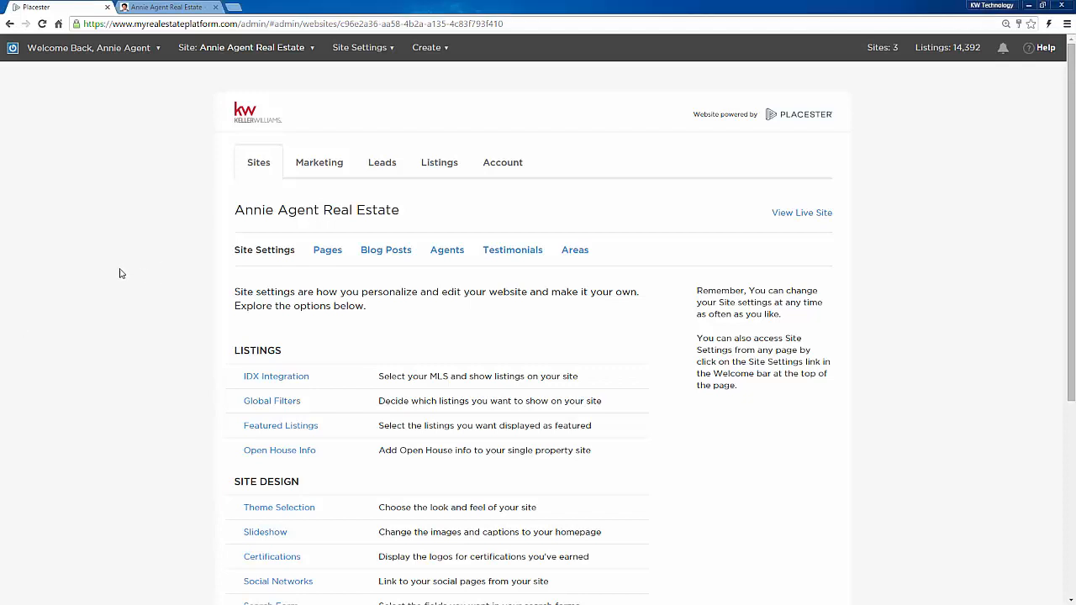
# Step: Scroll through all Site Settings options for Annie Agent Real Estate and return to the top
pyautogui.scroll(-3, 119, 274)
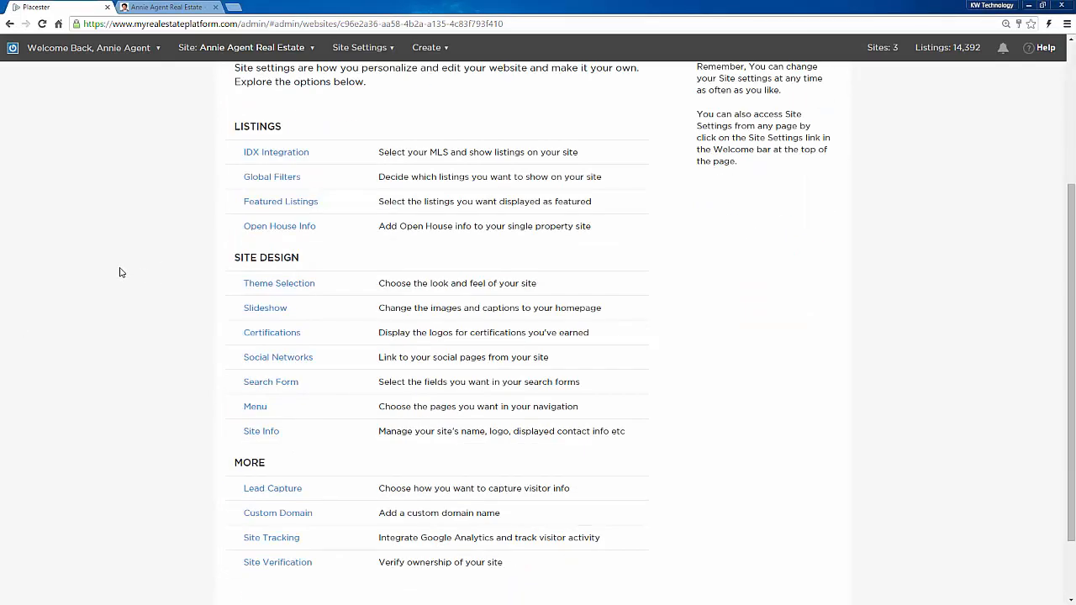
pyautogui.scroll(-2, 120, 272)
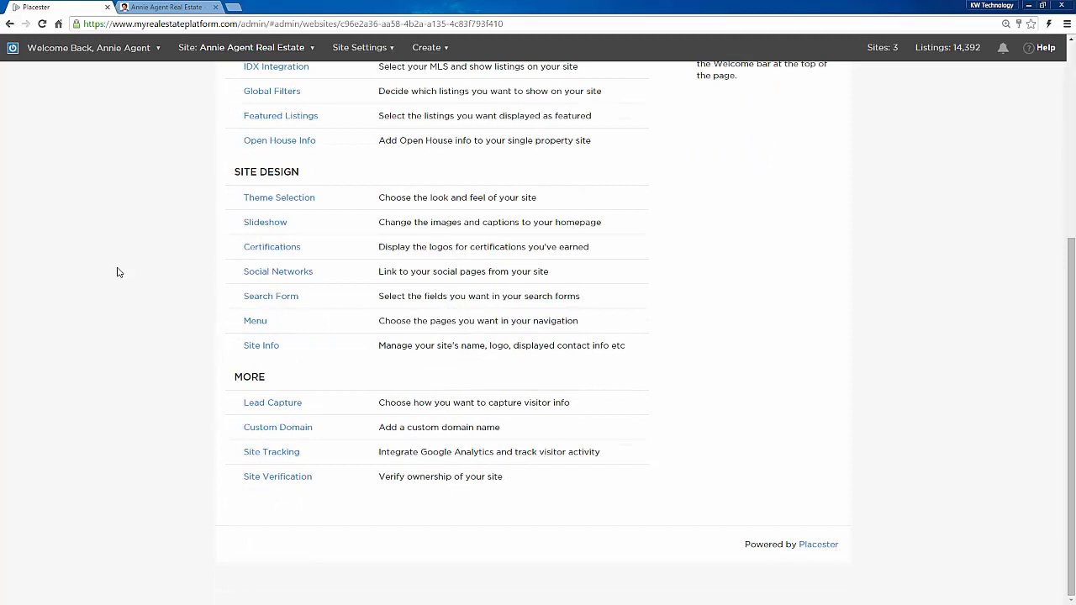
pyautogui.scroll(4, 117, 272)
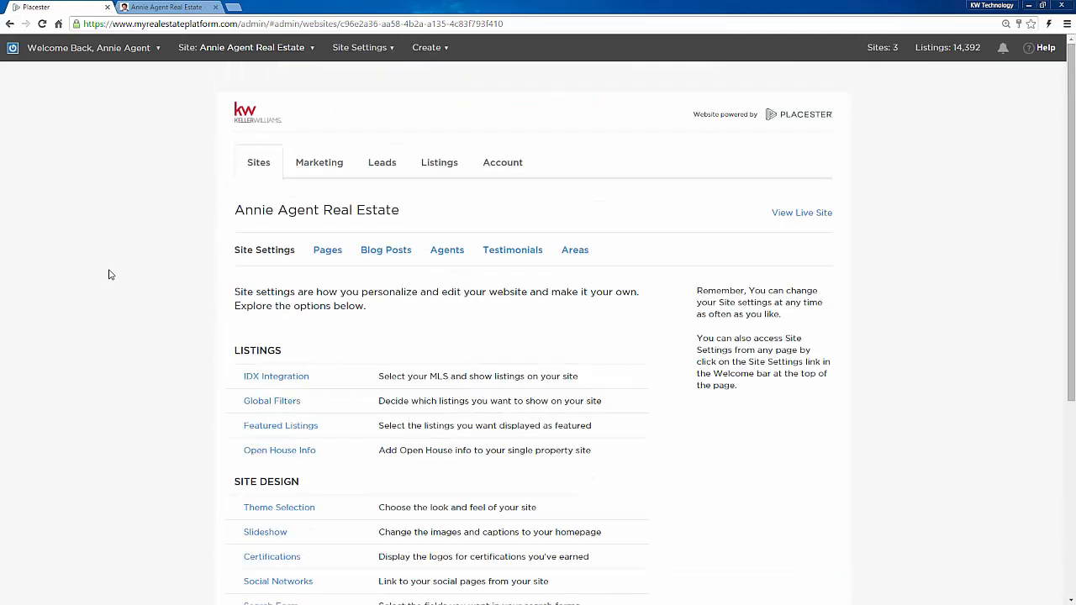
pyautogui.click(303, 378)
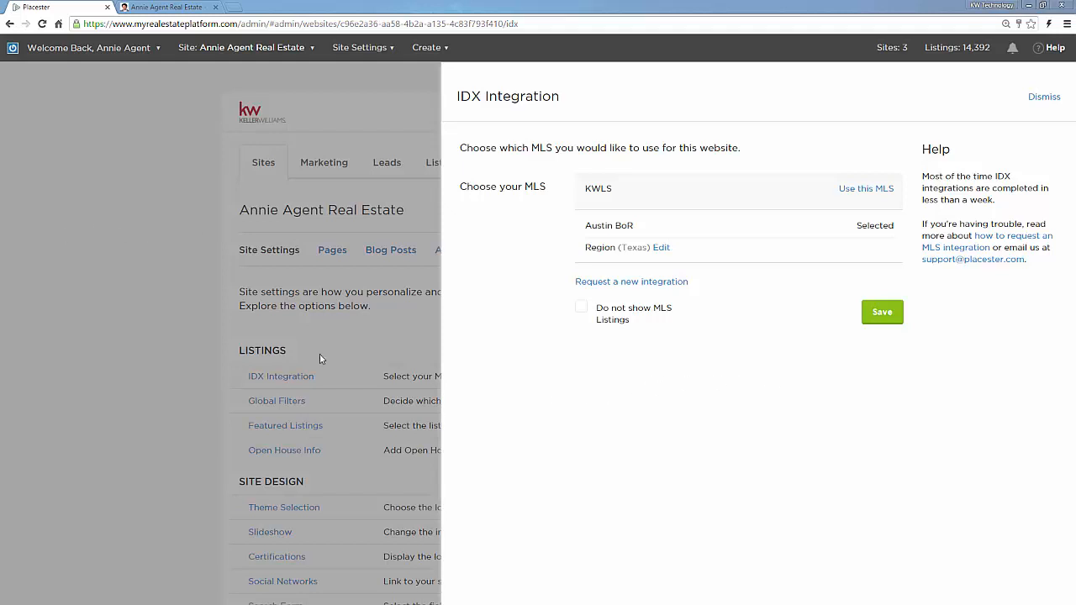
pyautogui.click(133, 355)
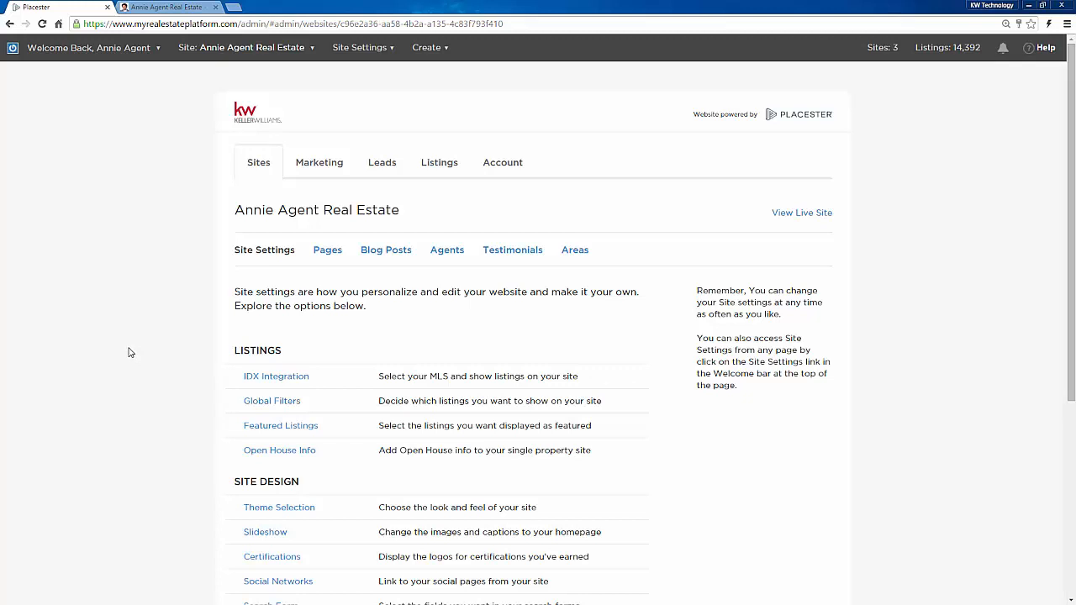
# Step: Open the Global Filters settings under Listings
pyautogui.scroll(-1, 131, 352)
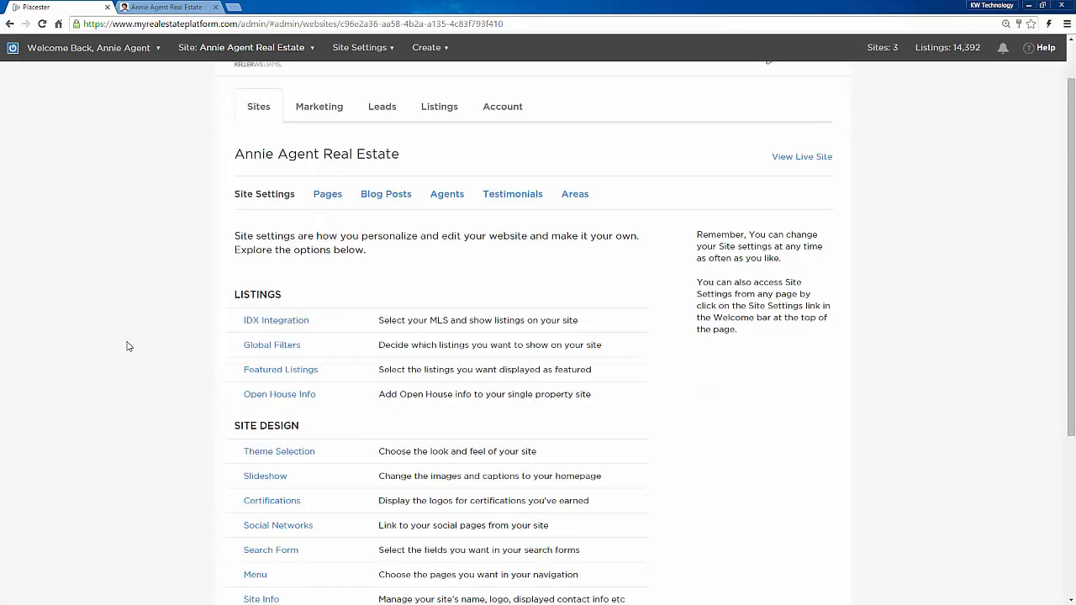
pyautogui.scroll(-1, 128, 347)
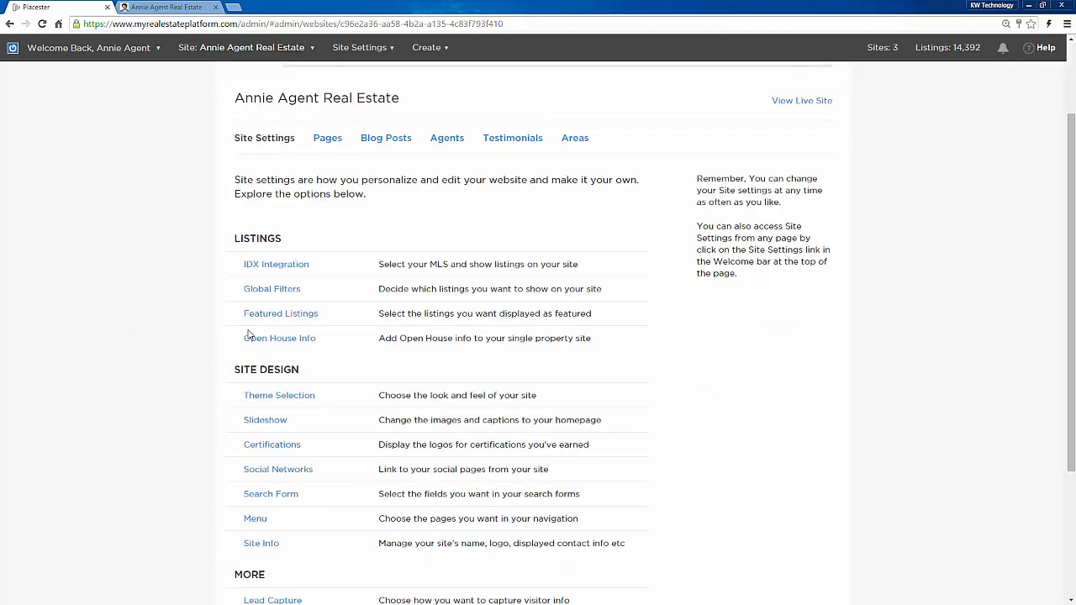
pyautogui.click(286, 290)
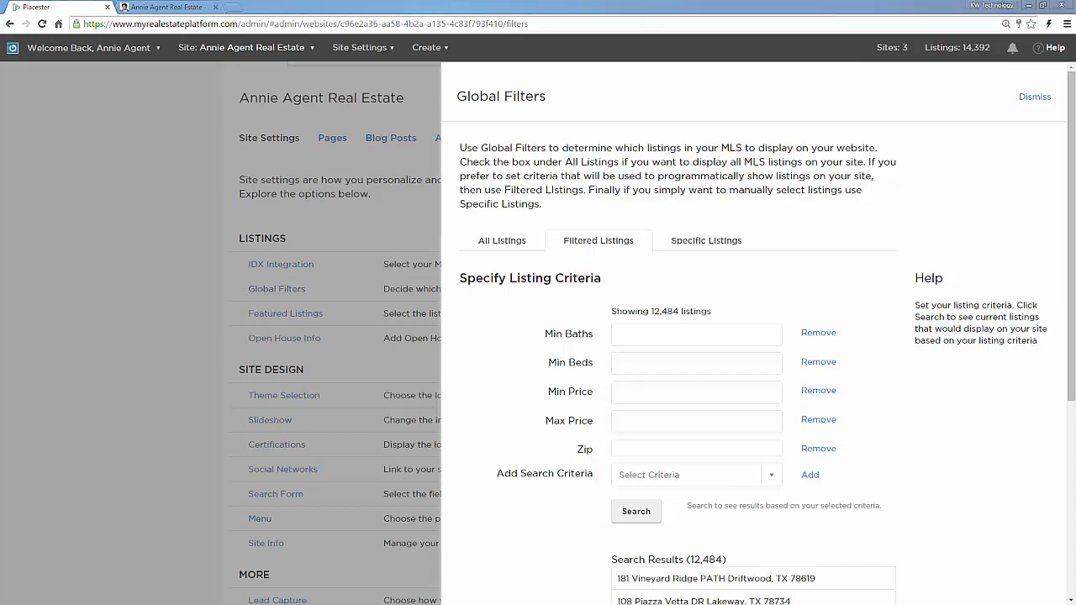
# Step: Tick 'Display all listings from my MLS on my website' and review the blank Filtered Listings criteria (12,484 results)
pyautogui.click(477, 243)
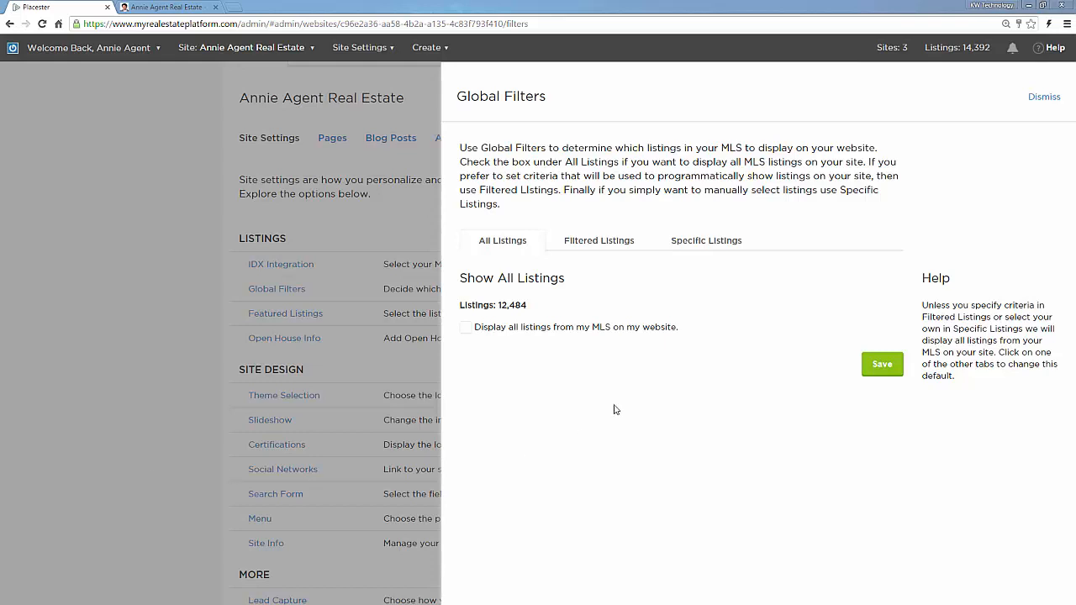
pyautogui.click(467, 331)
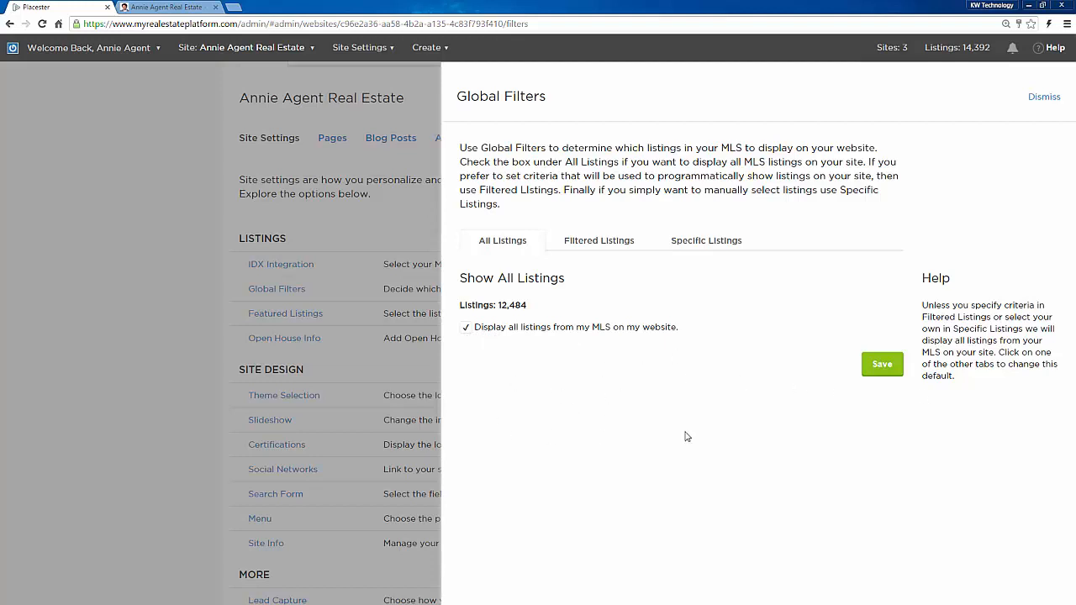
pyautogui.click(573, 244)
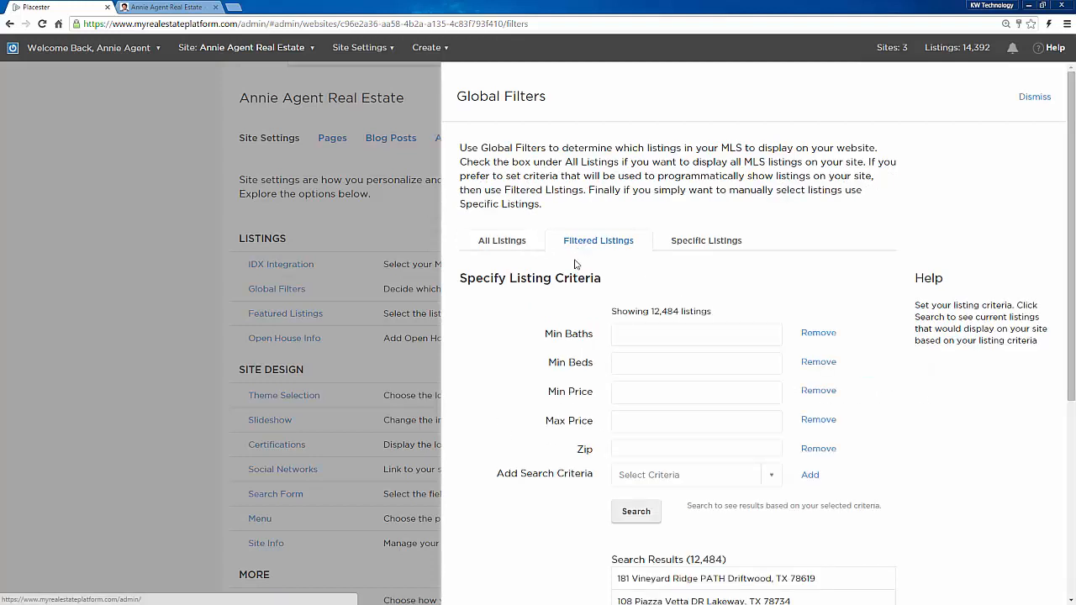
pyautogui.scroll(-2, 522, 387)
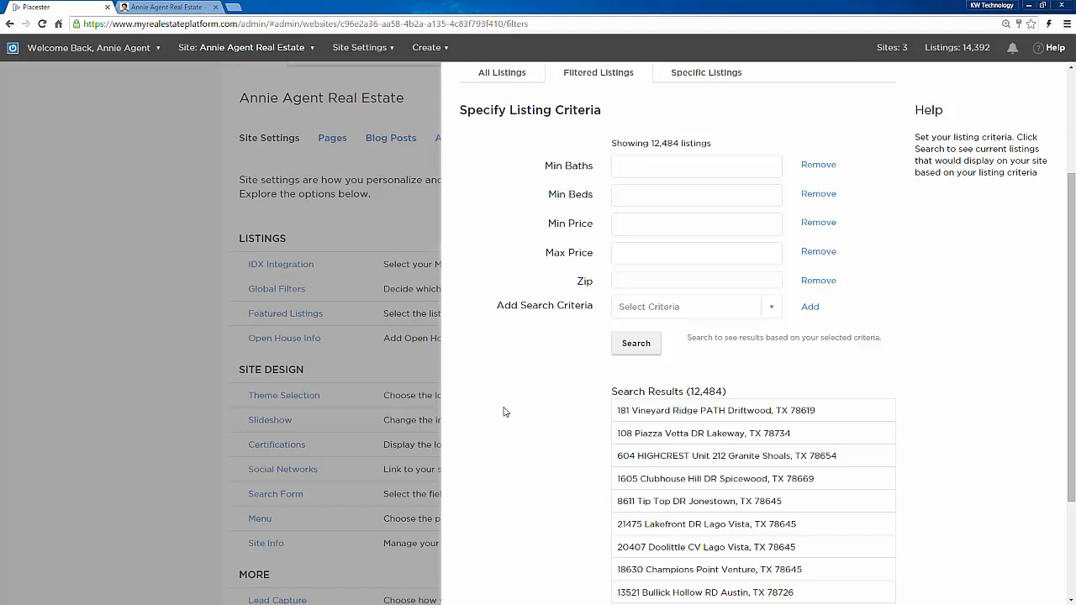
pyautogui.scroll(-1, 515, 417)
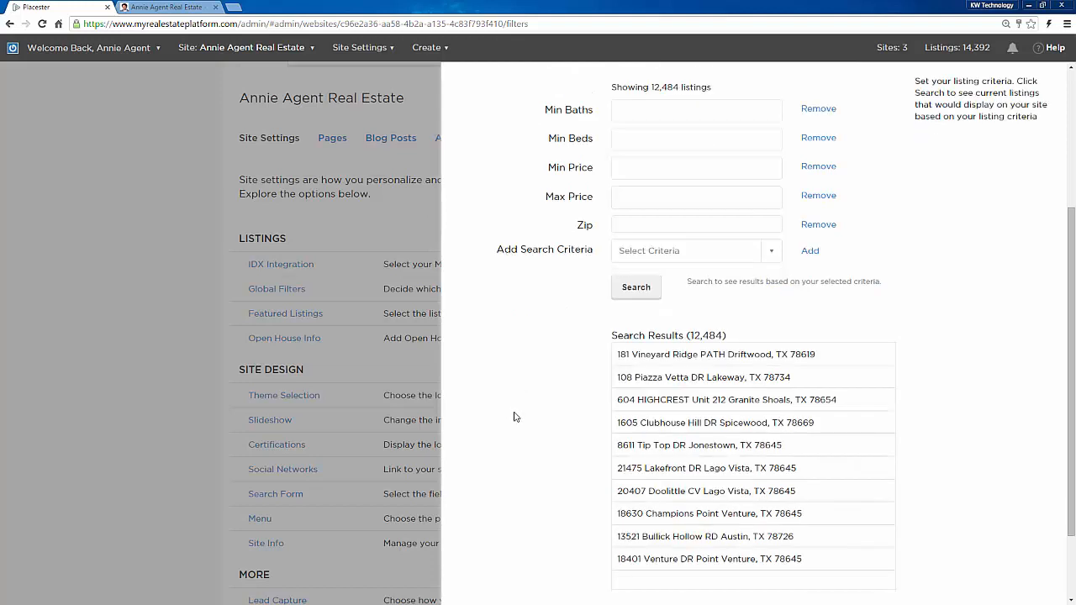
pyautogui.scroll(-1, 516, 417)
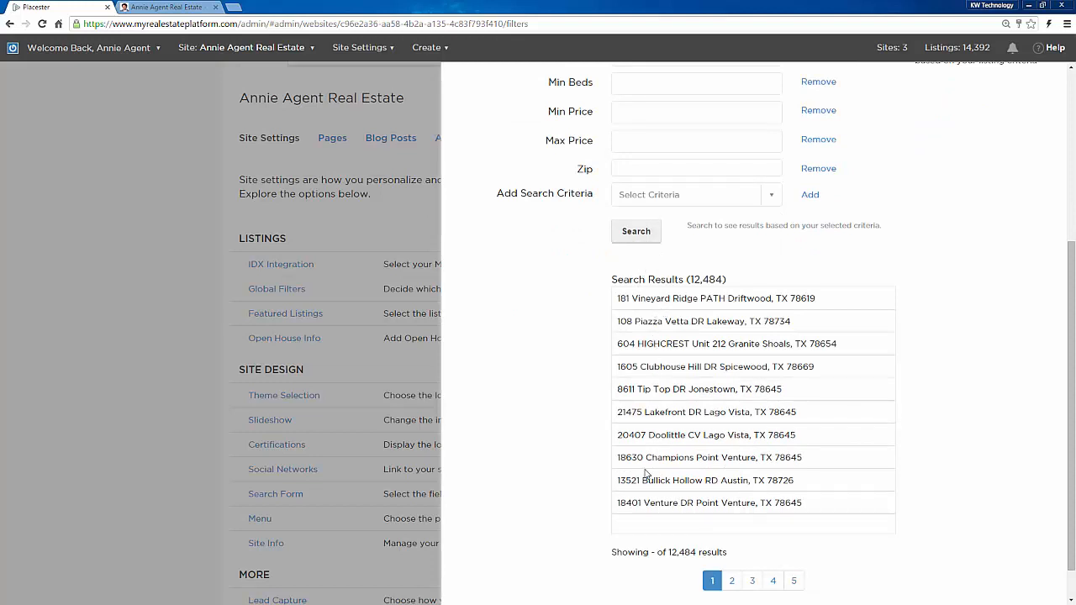
pyautogui.scroll(5, 560, 488)
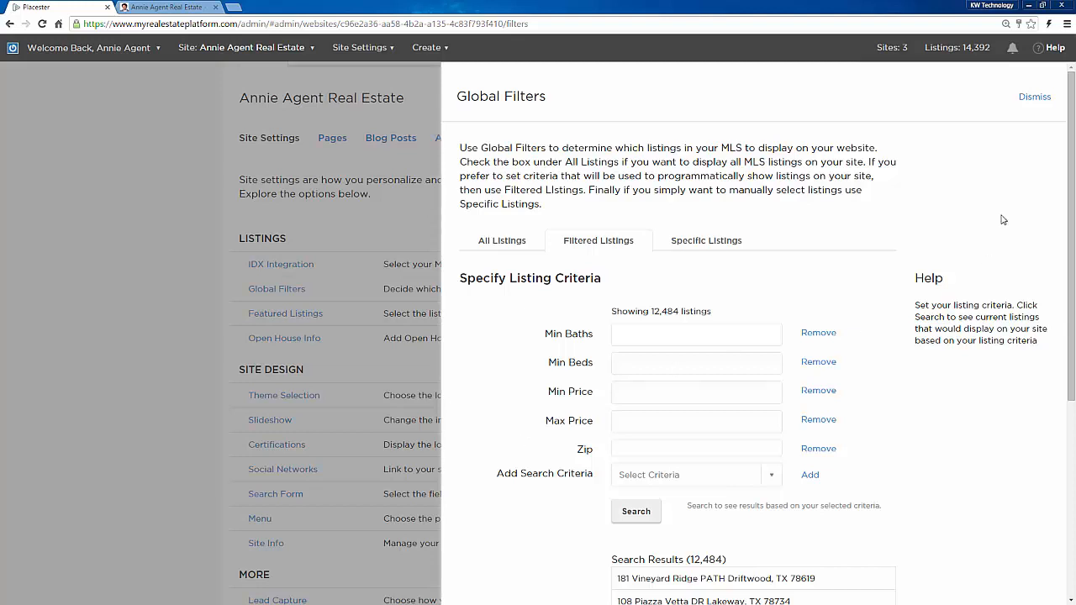
pyautogui.click(700, 243)
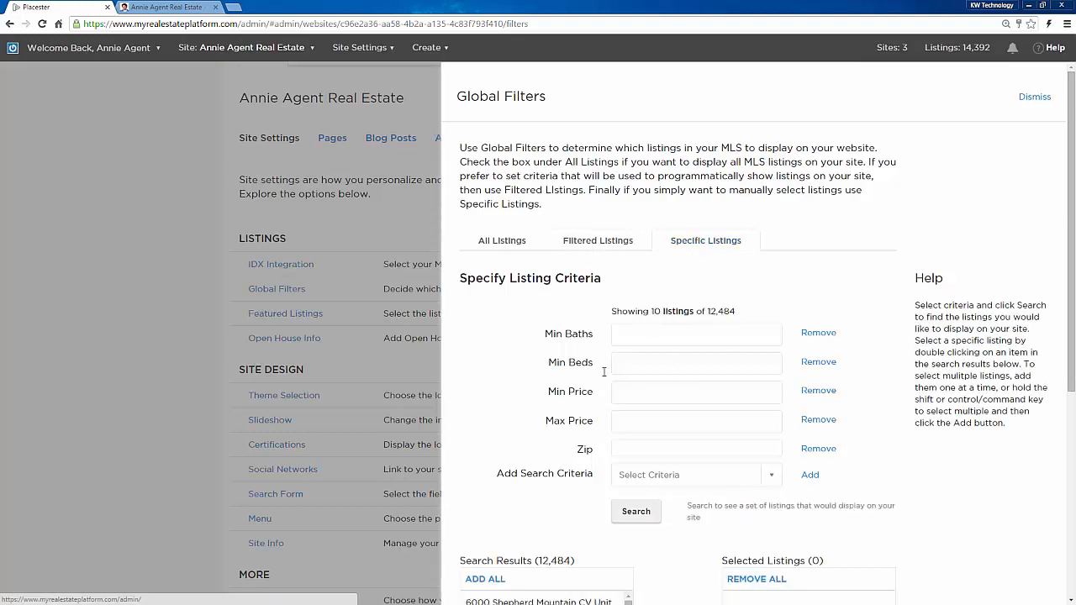
pyautogui.scroll(-1, 494, 395)
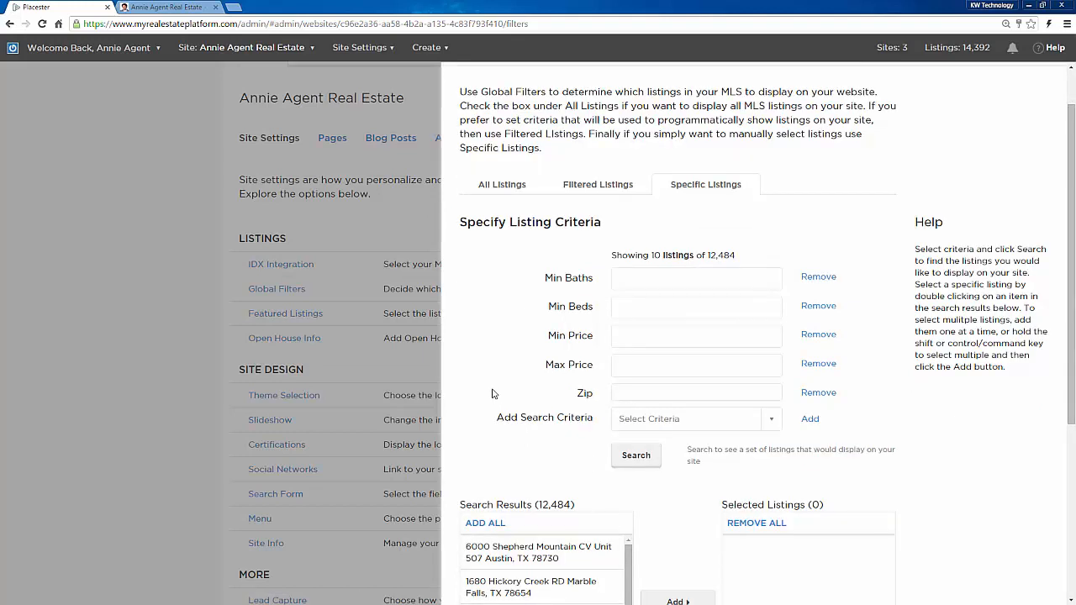
pyautogui.scroll(-1, 495, 394)
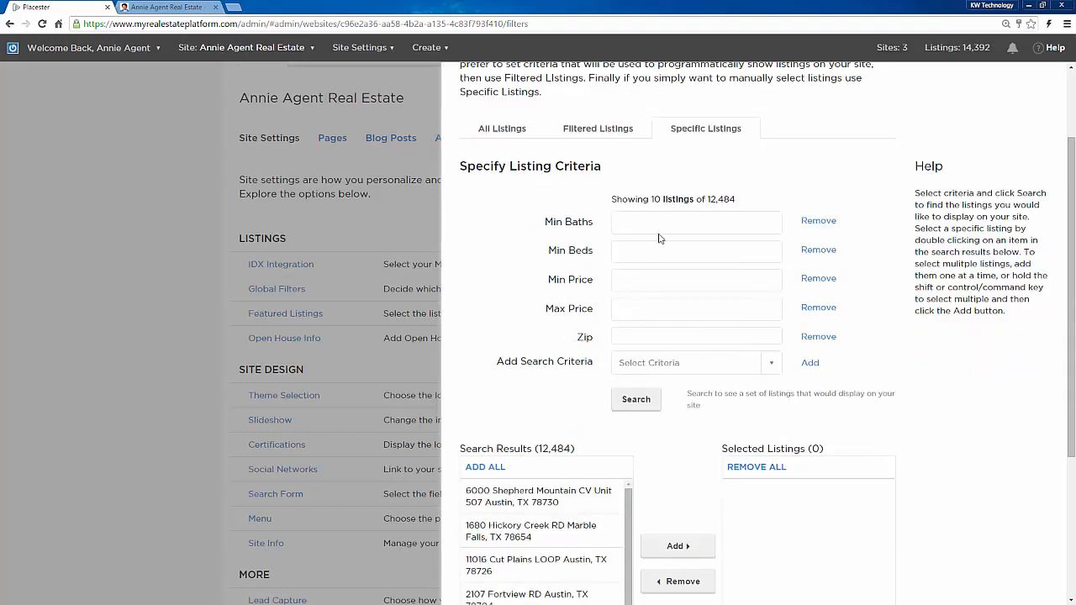
pyautogui.scroll(-2, 505, 395)
pyautogui.scroll(-3, 496, 438)
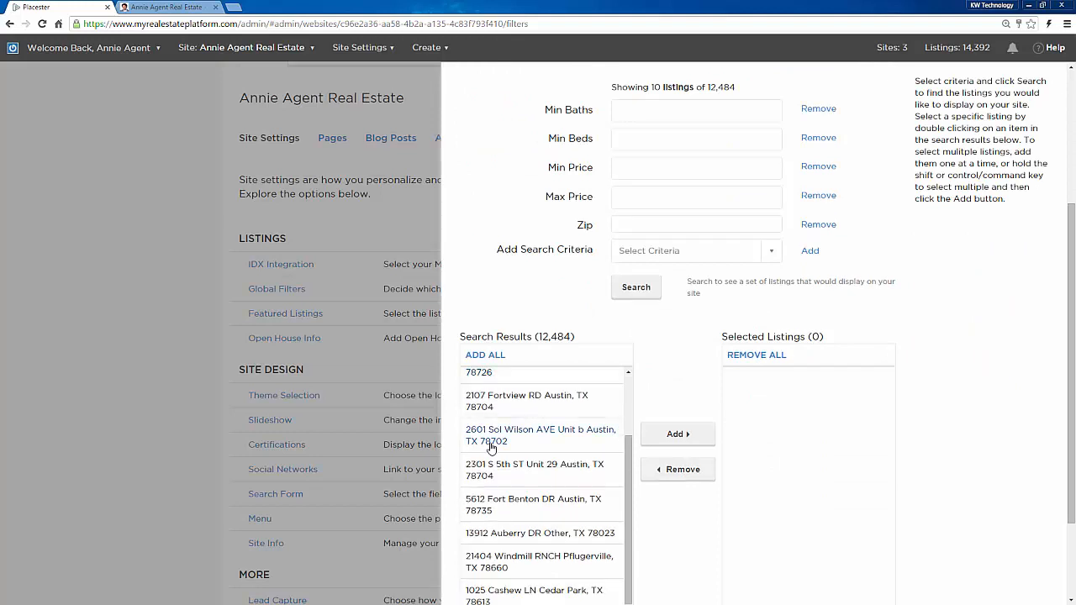
pyautogui.click(500, 360)
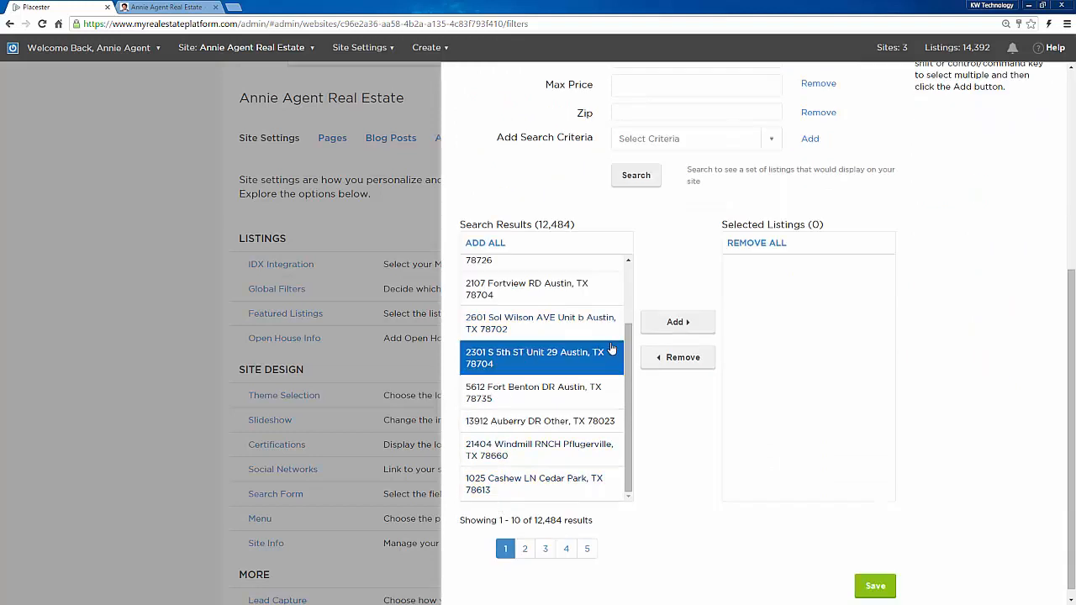
pyautogui.click(674, 326)
pyautogui.click(525, 375)
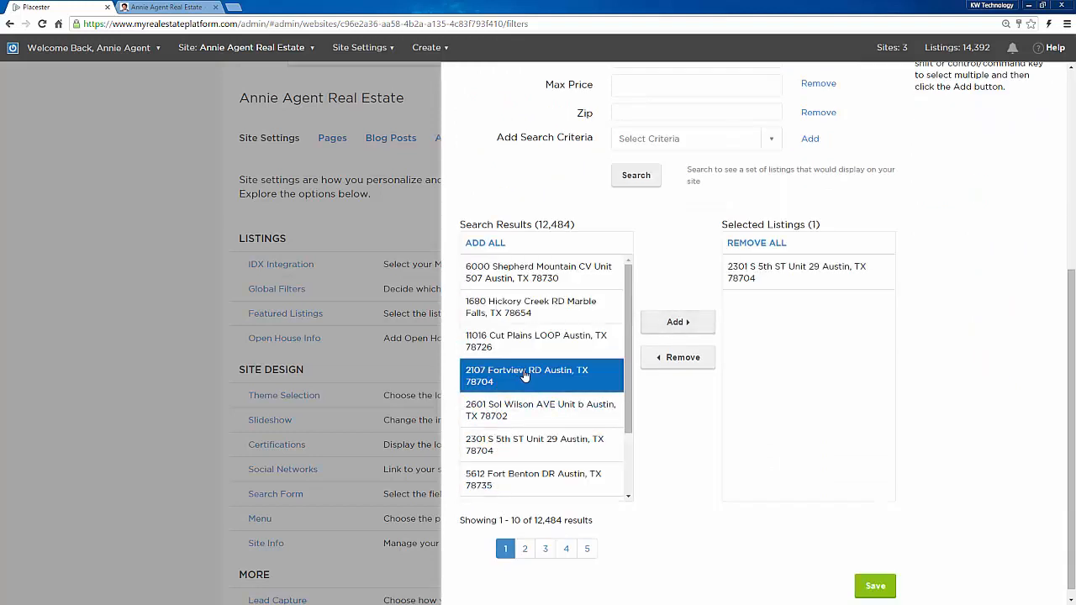
pyautogui.click(688, 323)
pyautogui.click(555, 414)
pyautogui.click(673, 325)
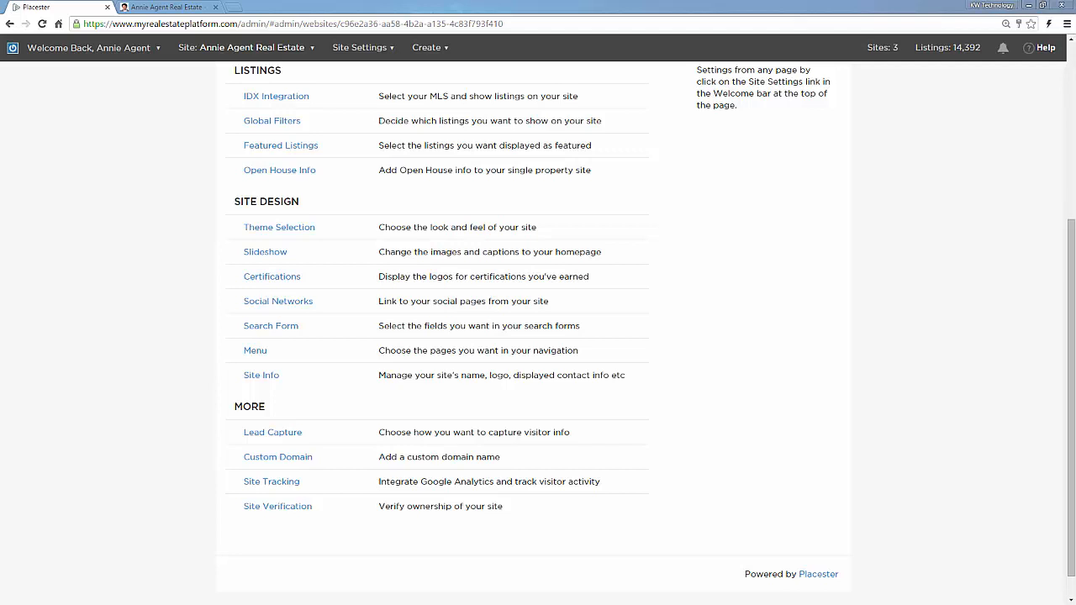
# Step: Open Theme Selection under Site Design to show the Select a Design panel
pyautogui.click(299, 231)
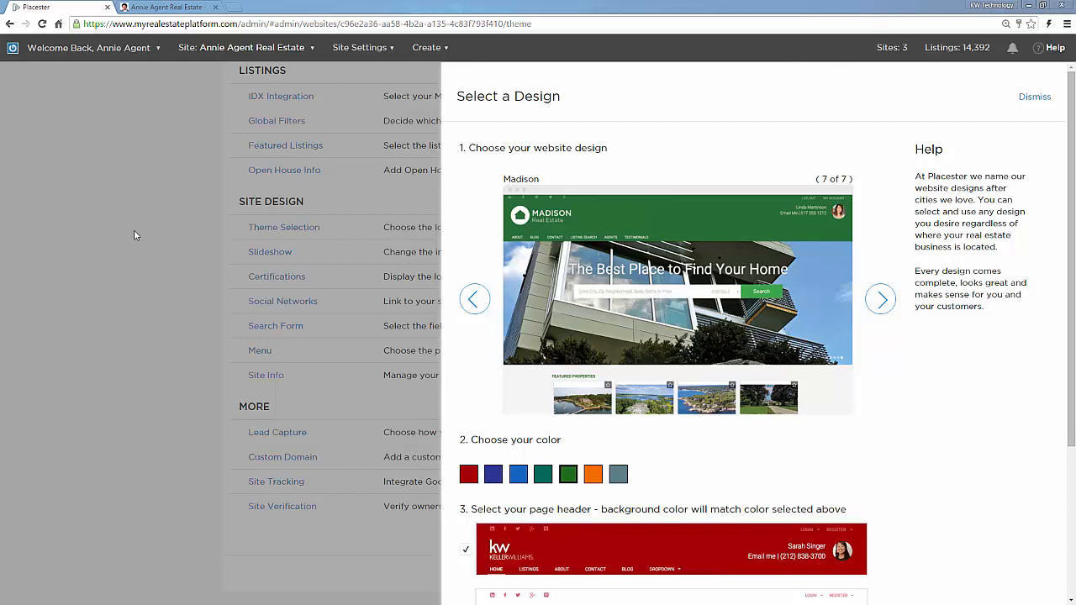
# Step: Page back through the designs, trying red on Franklin, until Madison (7 of 7) appears
pyautogui.click(470, 301)
pyautogui.click(468, 305)
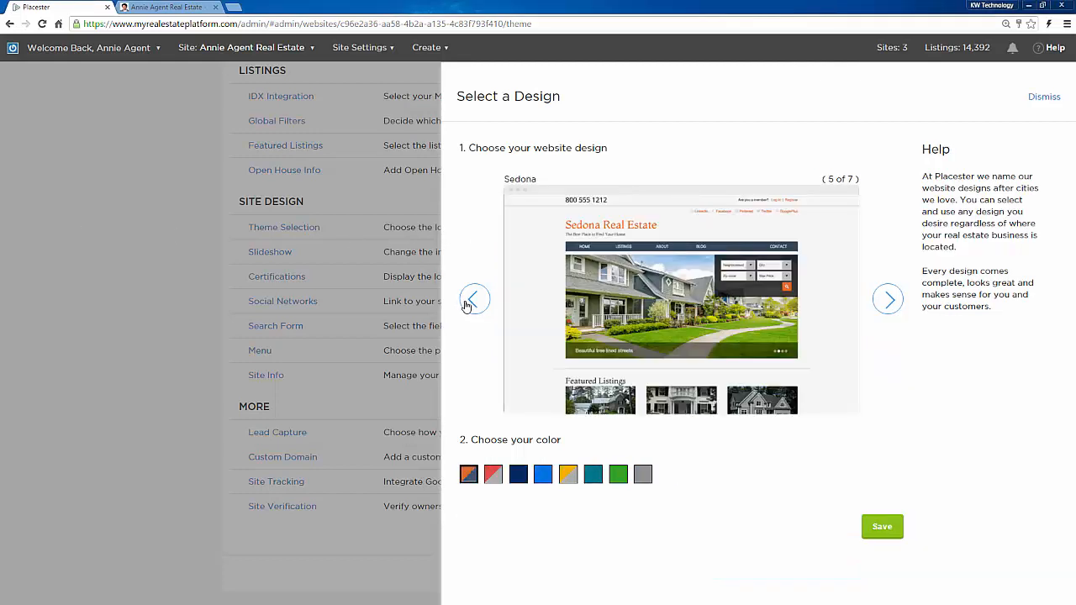
pyautogui.click(469, 304)
pyautogui.click(476, 304)
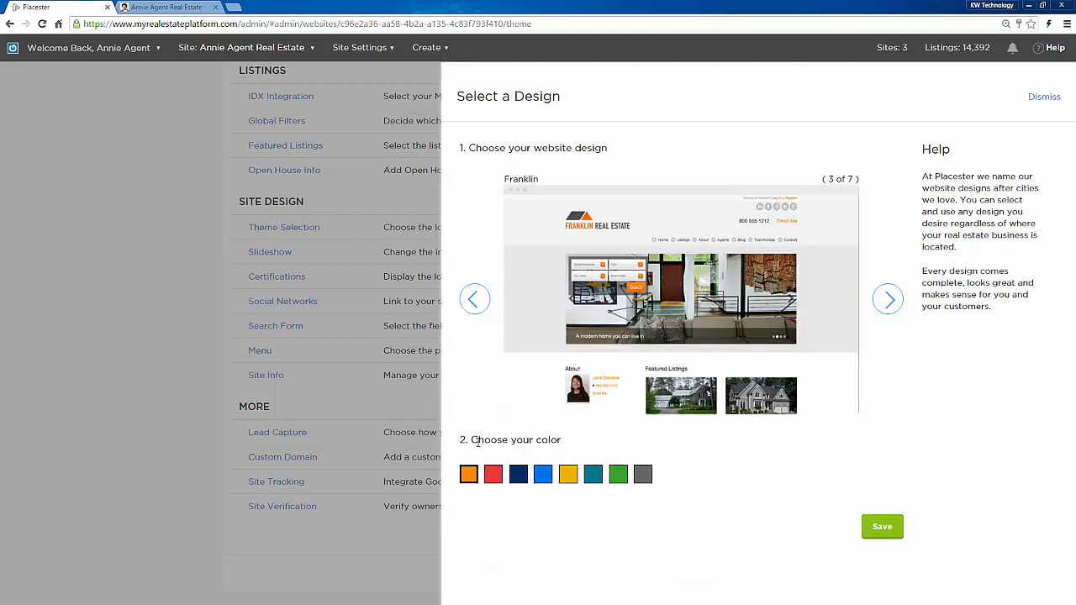
pyautogui.click(493, 475)
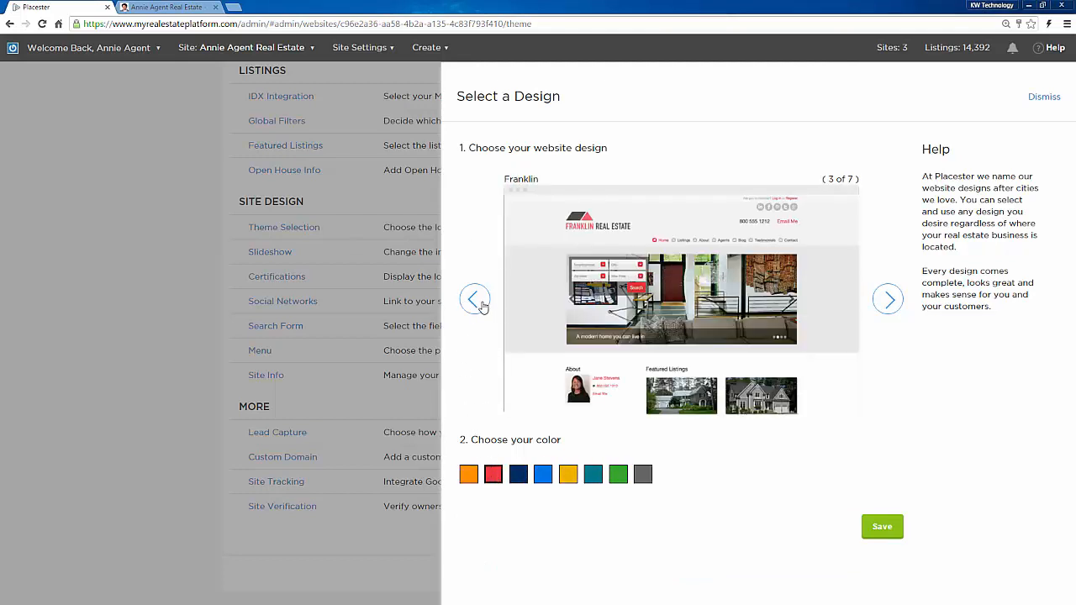
pyautogui.click(479, 304)
pyautogui.click(479, 304)
pyautogui.click(480, 304)
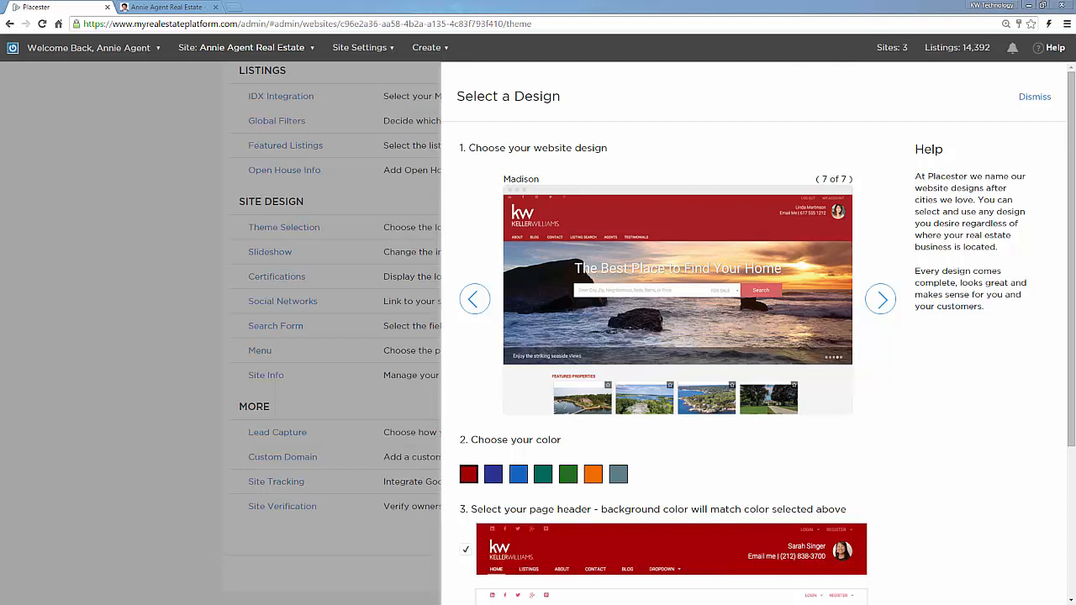
# Step: Browse the designs, trying another Franklin colour and Sedona, then jump to Madison
pyautogui.click(885, 305)
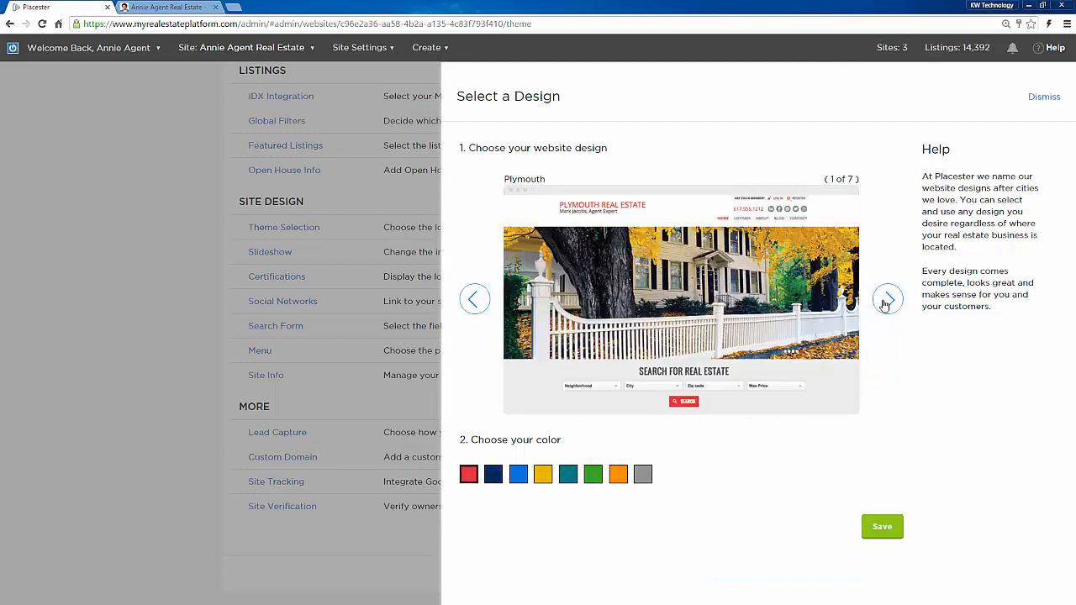
pyautogui.click(884, 304)
pyautogui.click(885, 304)
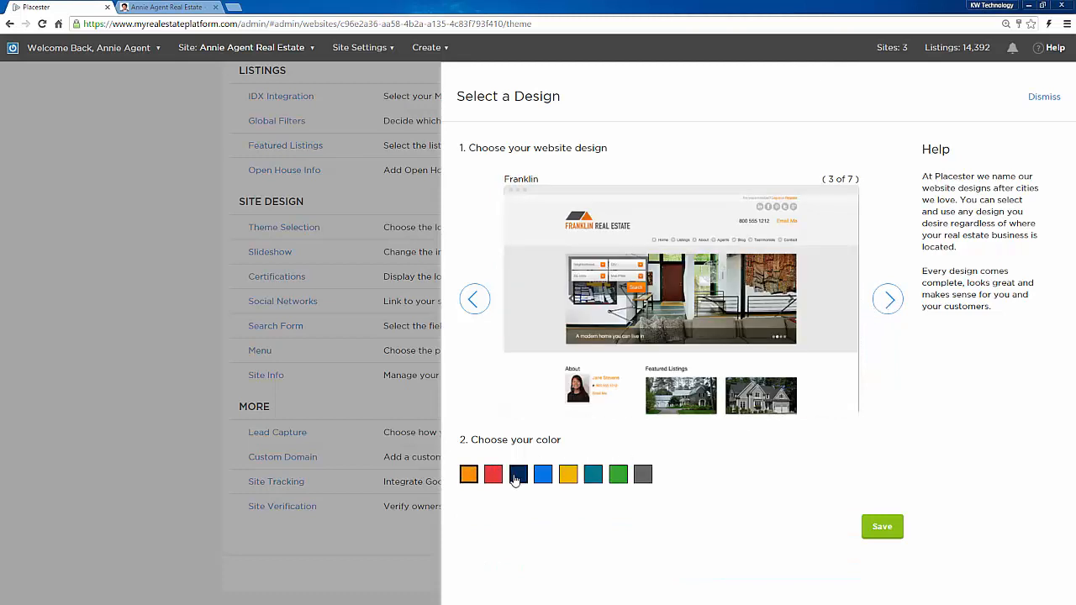
pyautogui.click(568, 476)
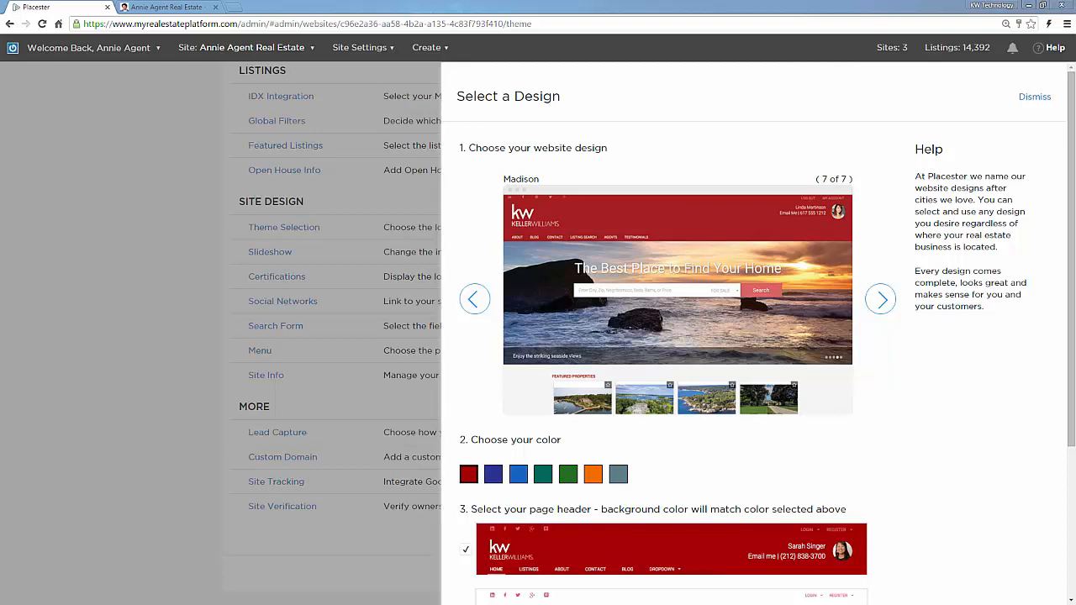
pyautogui.click(476, 300)
pyautogui.click(476, 300)
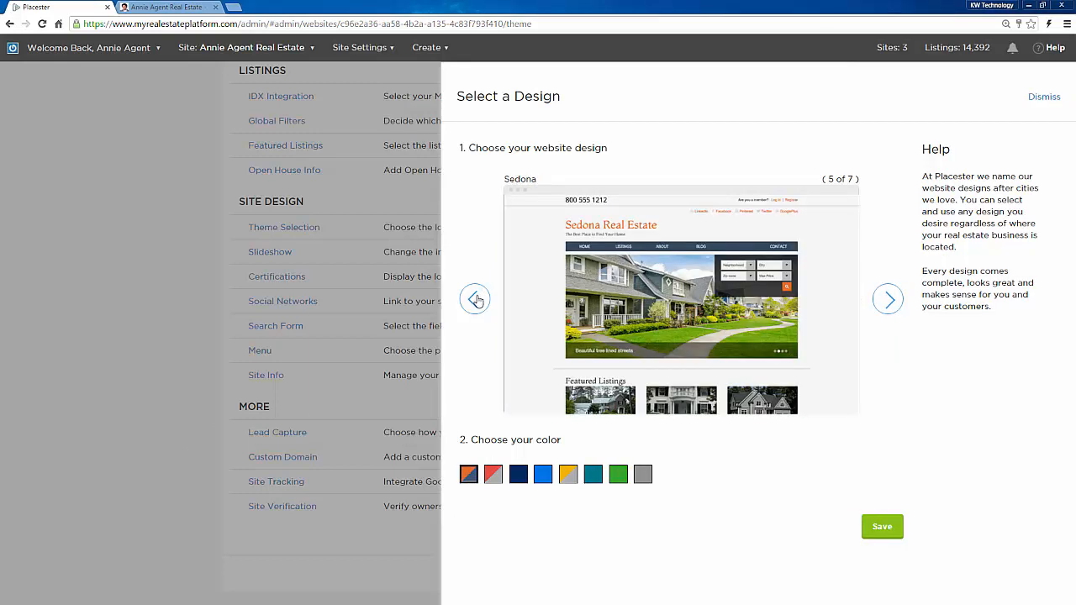
pyautogui.doubleClick(889, 301)
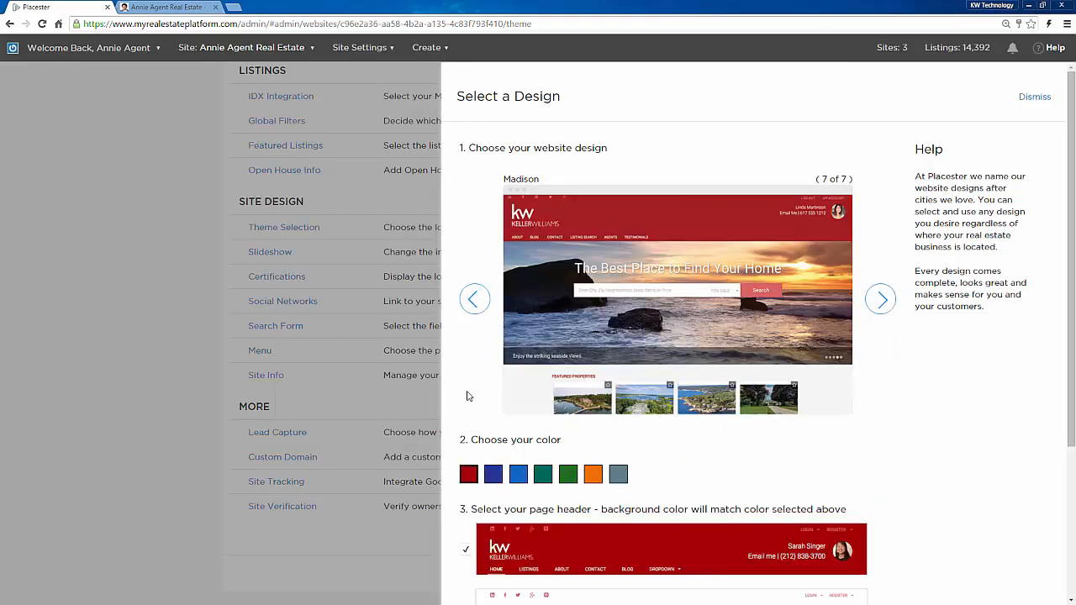
# Step: Preview Madison in dark blue and teal, then settle on the red colour scheme
pyautogui.click(493, 477)
pyautogui.click(544, 478)
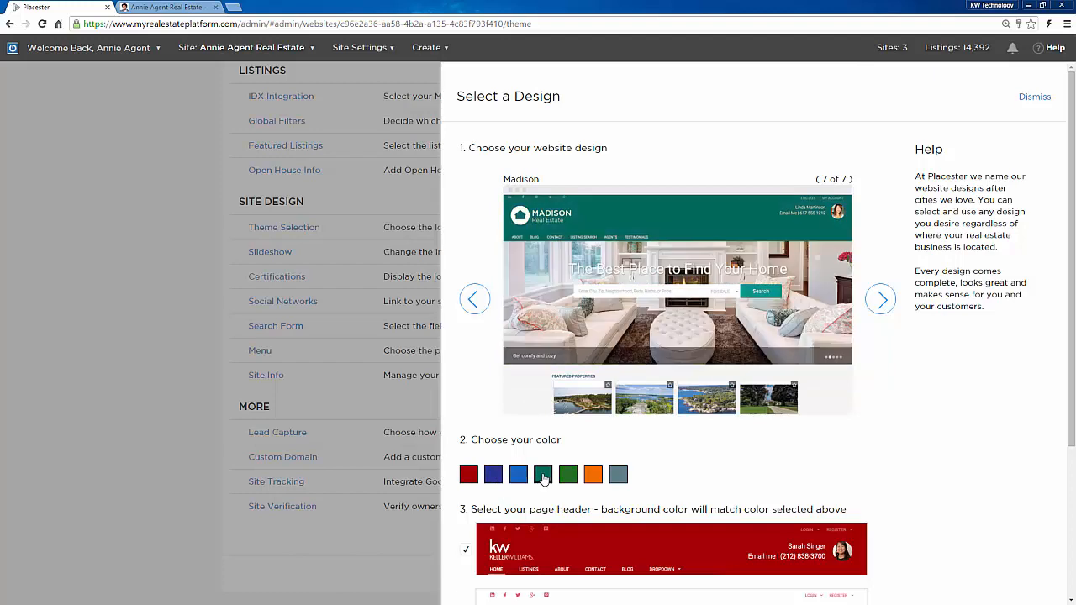
pyautogui.click(467, 476)
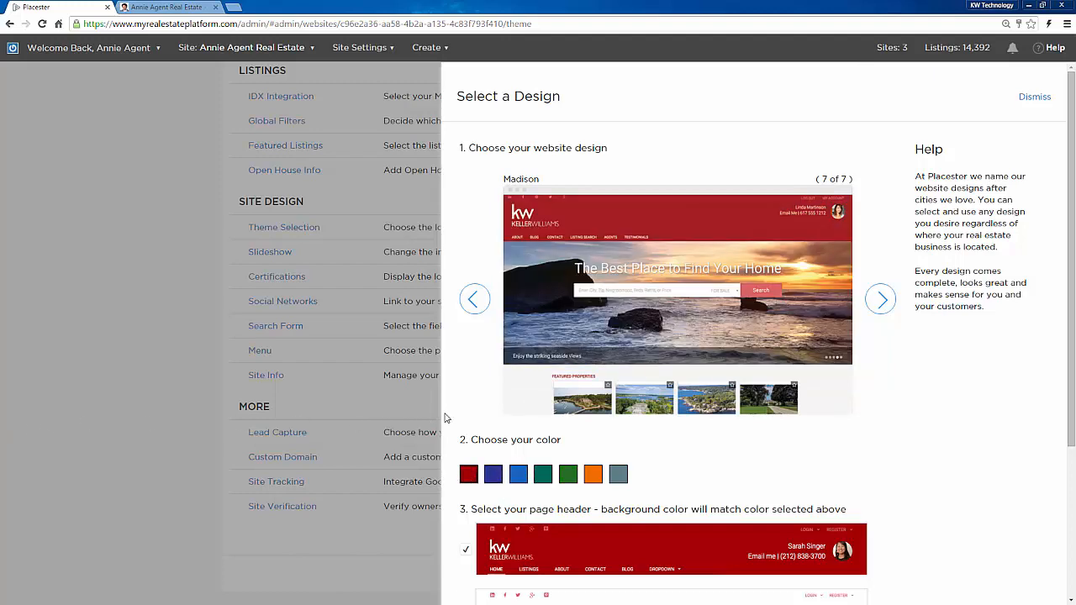
pyautogui.scroll(-2, 458, 411)
pyautogui.scroll(-1, 456, 411)
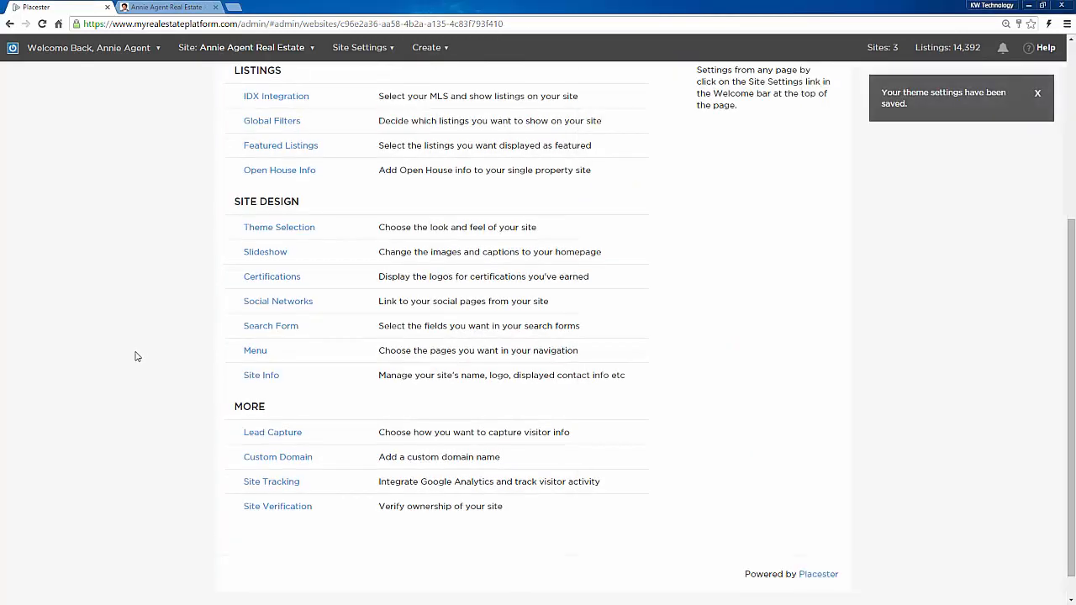
pyautogui.click(269, 252)
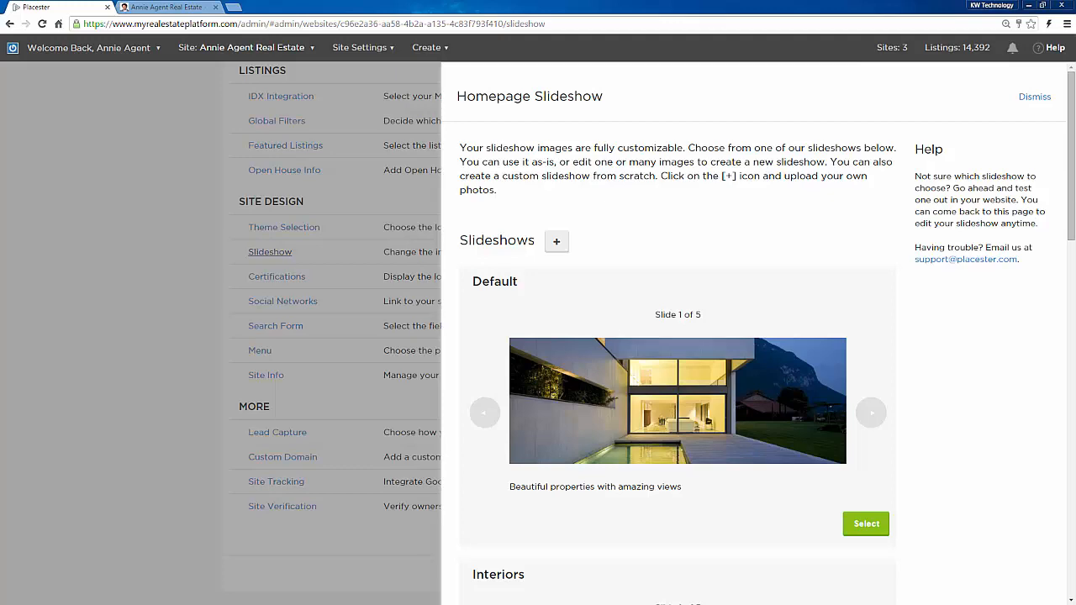
pyautogui.scroll(-5, 982, 402)
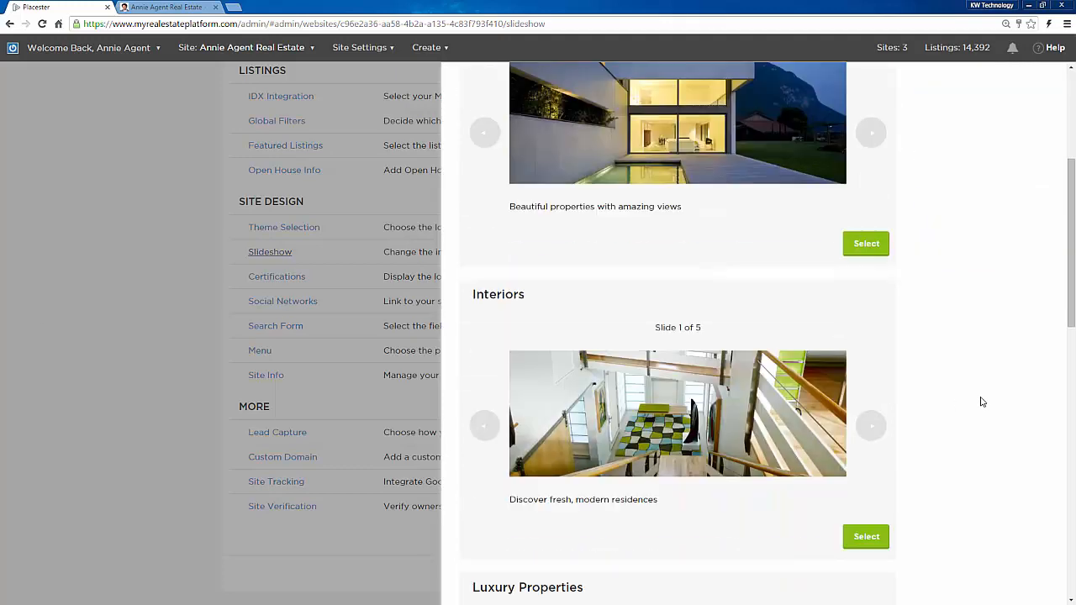
pyautogui.scroll(-2, 983, 402)
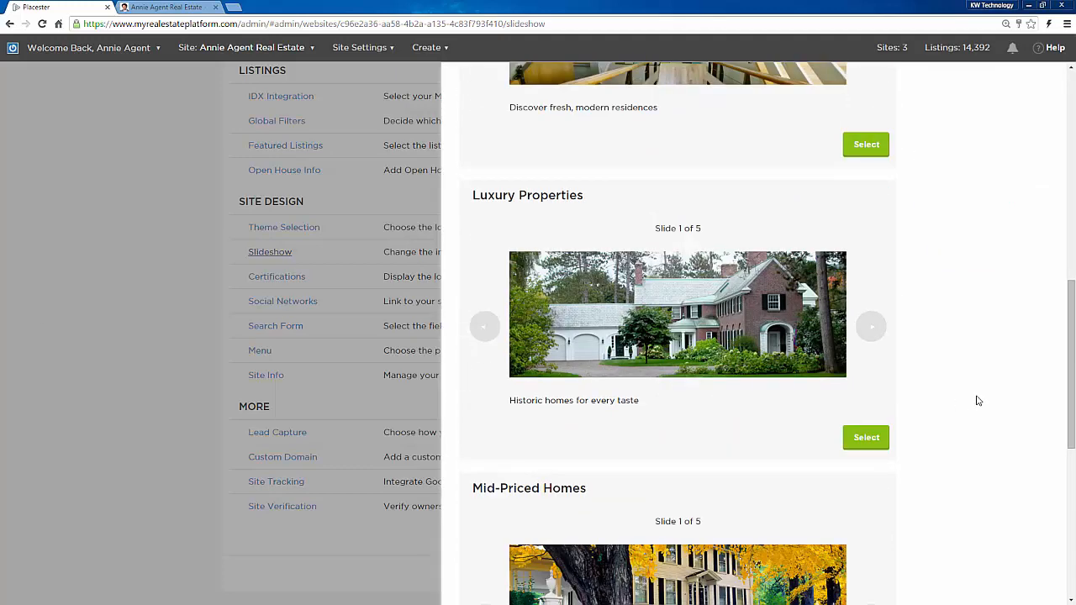
pyautogui.scroll(-5, 978, 401)
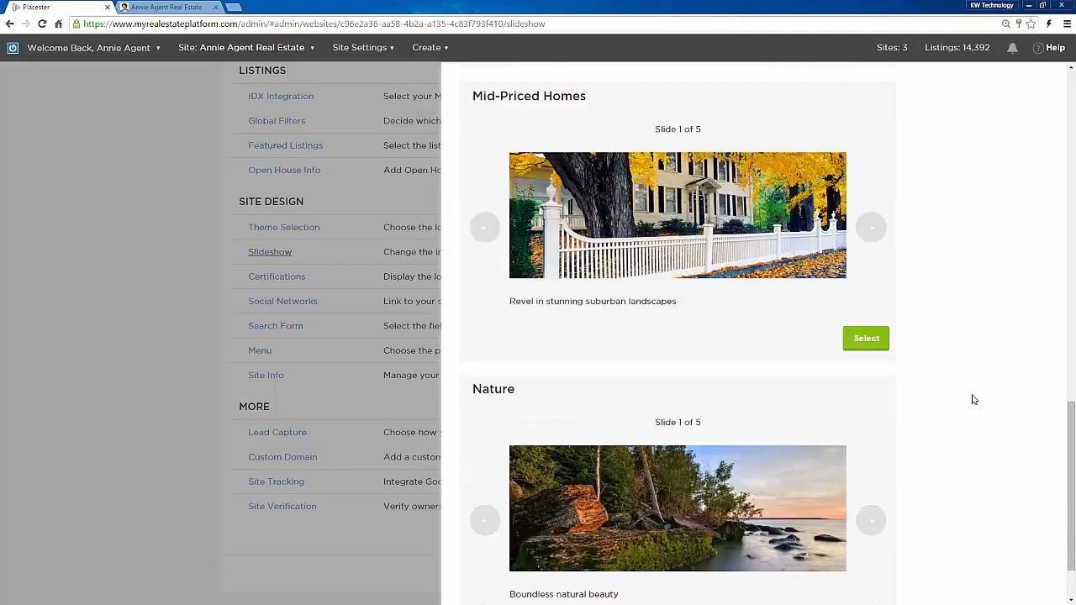
pyautogui.scroll(12, 973, 398)
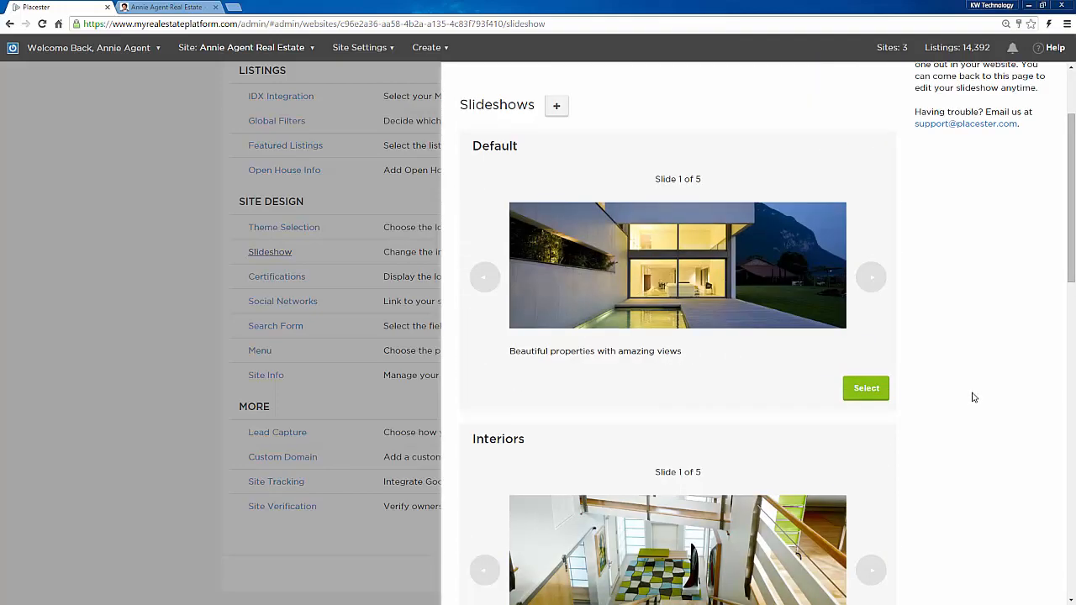
pyautogui.click(872, 279)
pyautogui.click(873, 281)
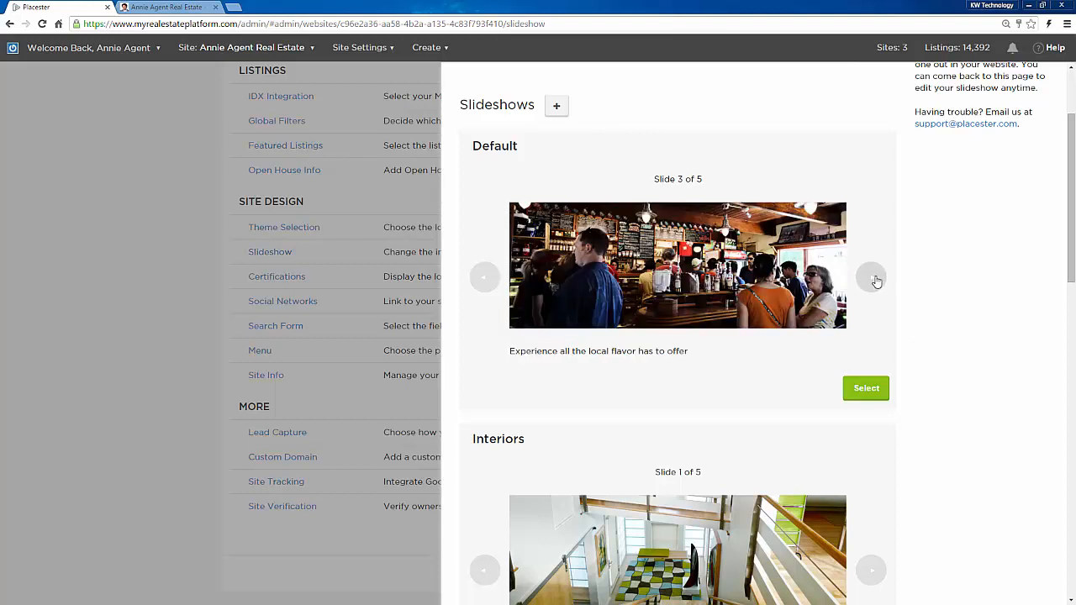
pyautogui.click(875, 281)
pyautogui.scroll(-1, 932, 324)
pyautogui.click(871, 461)
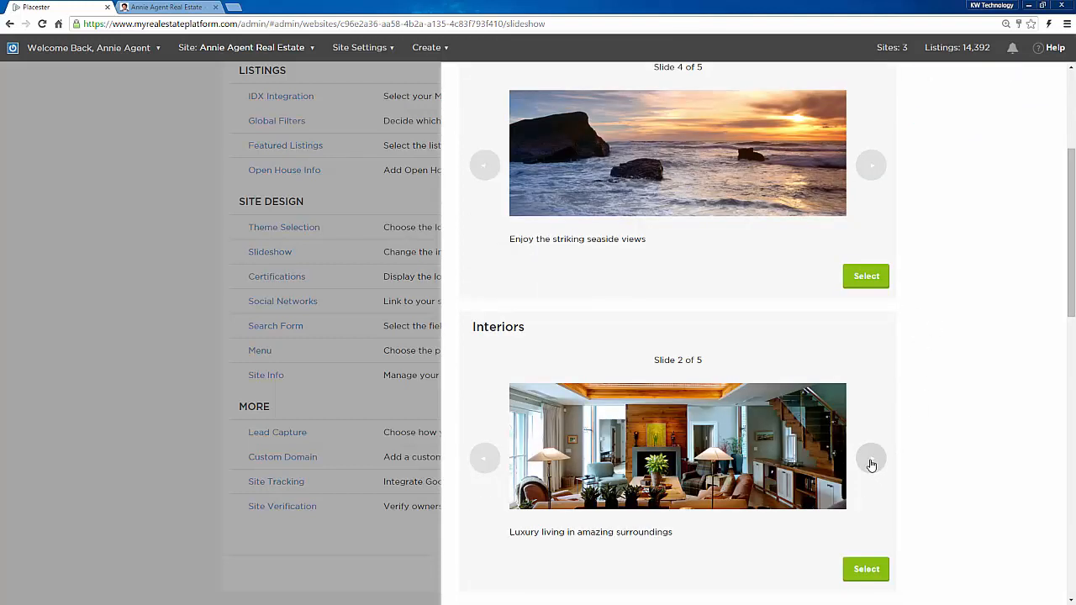
pyautogui.click(872, 461)
pyautogui.click(872, 461)
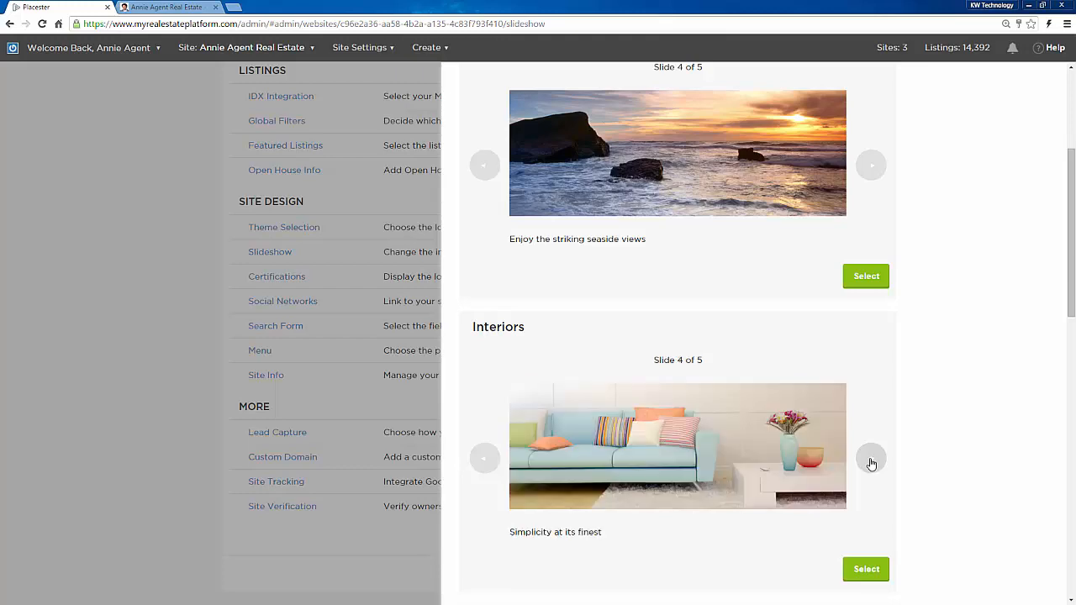
pyautogui.scroll(-3, 1018, 396)
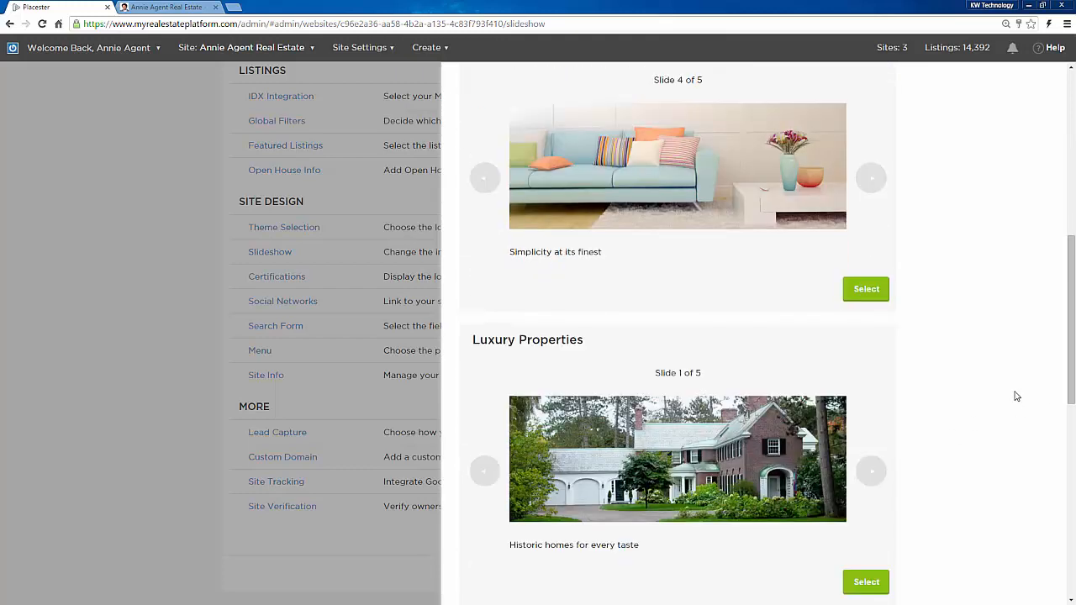
pyautogui.click(872, 473)
pyautogui.click(872, 473)
pyautogui.scroll(6, 925, 454)
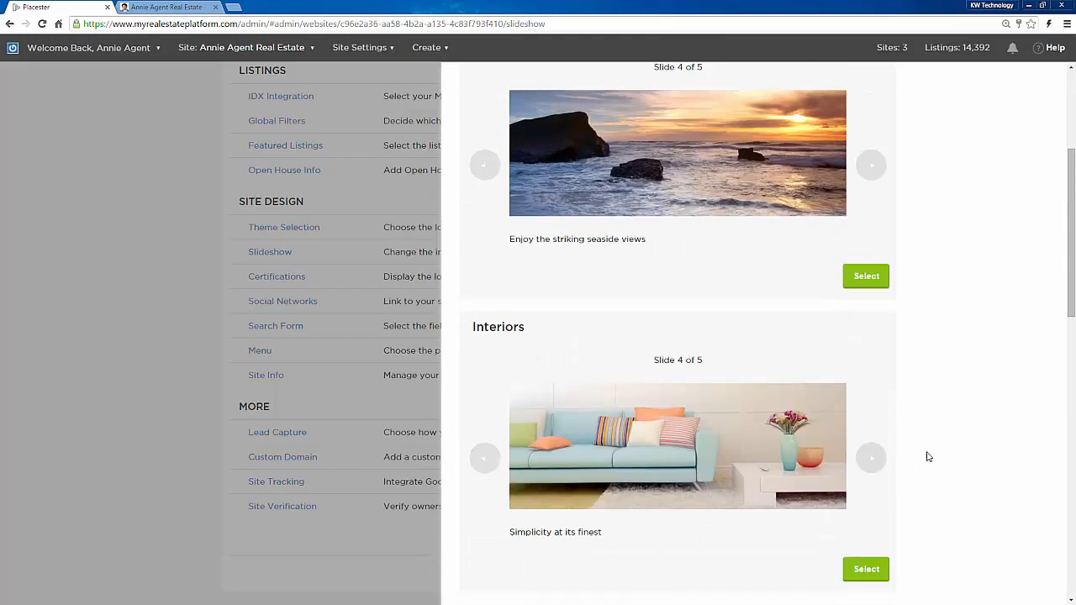
pyautogui.click(557, 242)
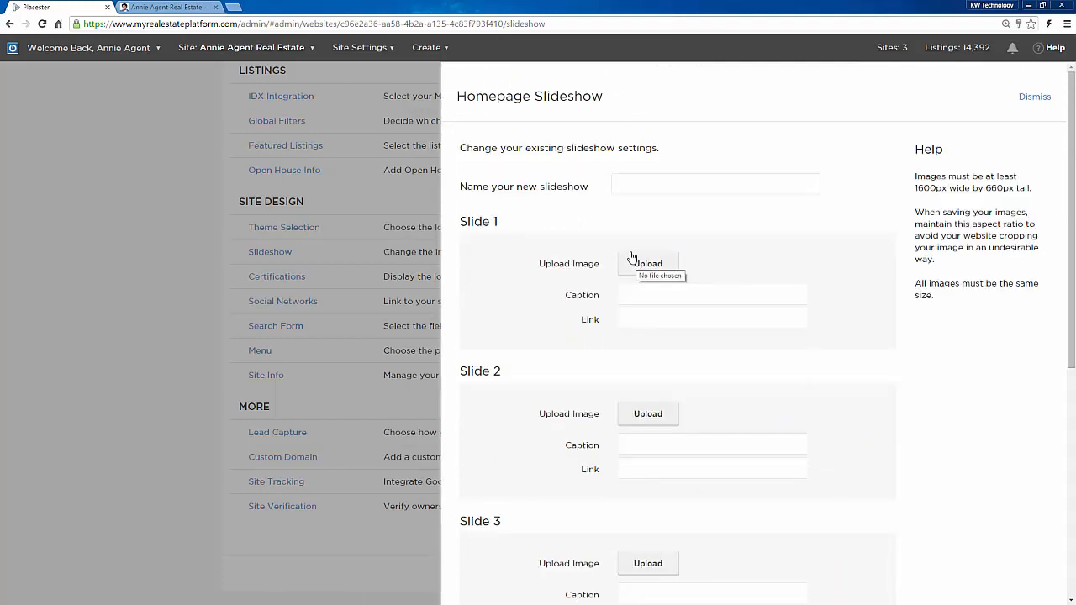
pyautogui.click(644, 293)
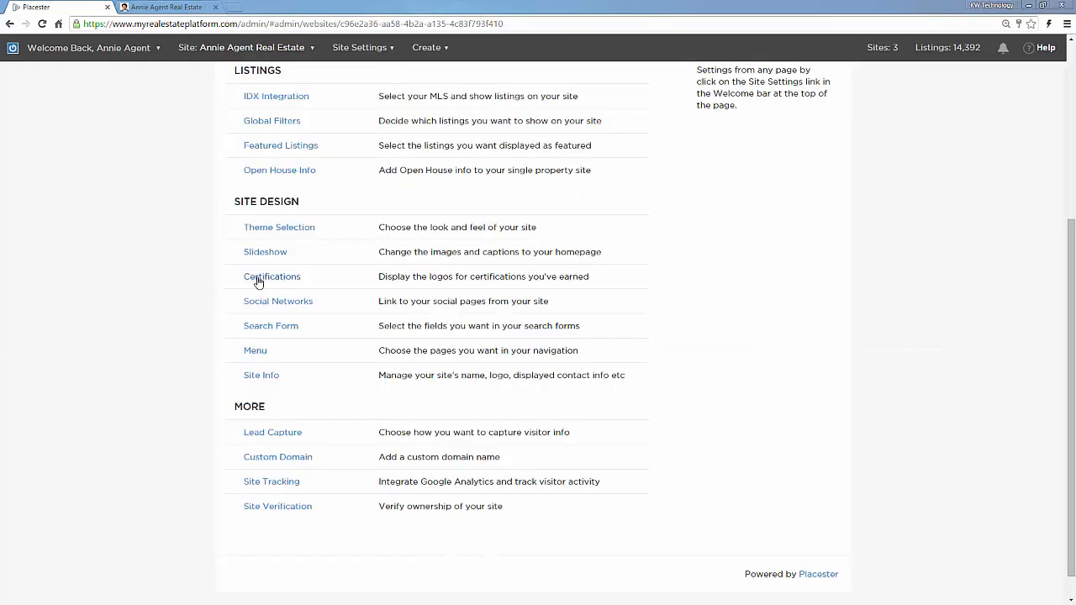
# Step: Open the Certifications settings and select the e-PRO and CRS logos
pyautogui.click(258, 281)
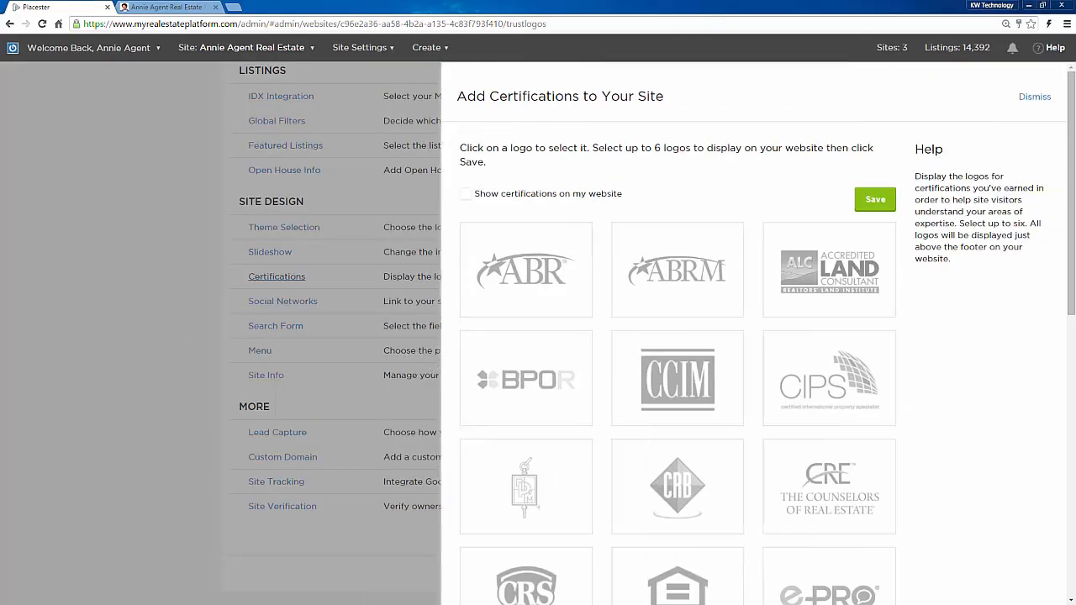
pyautogui.scroll(-3, 504, 371)
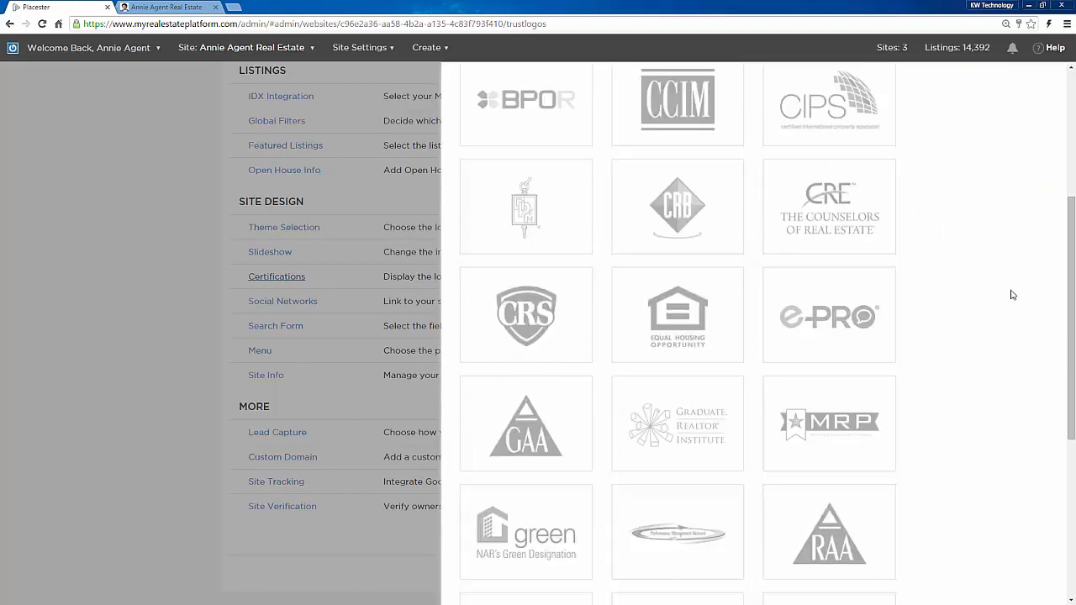
pyautogui.click(842, 318)
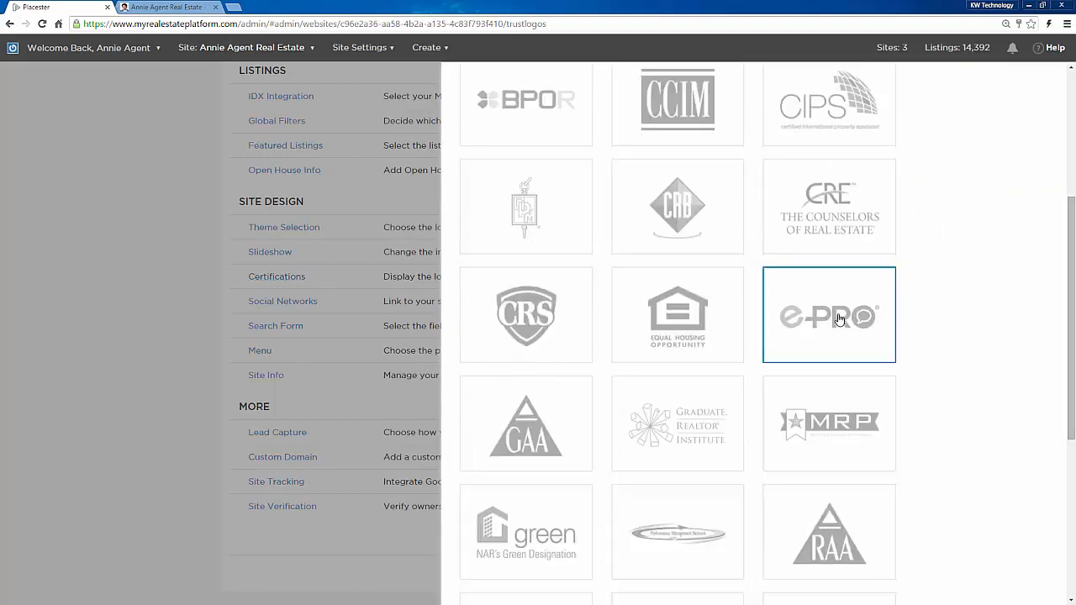
pyautogui.click(510, 314)
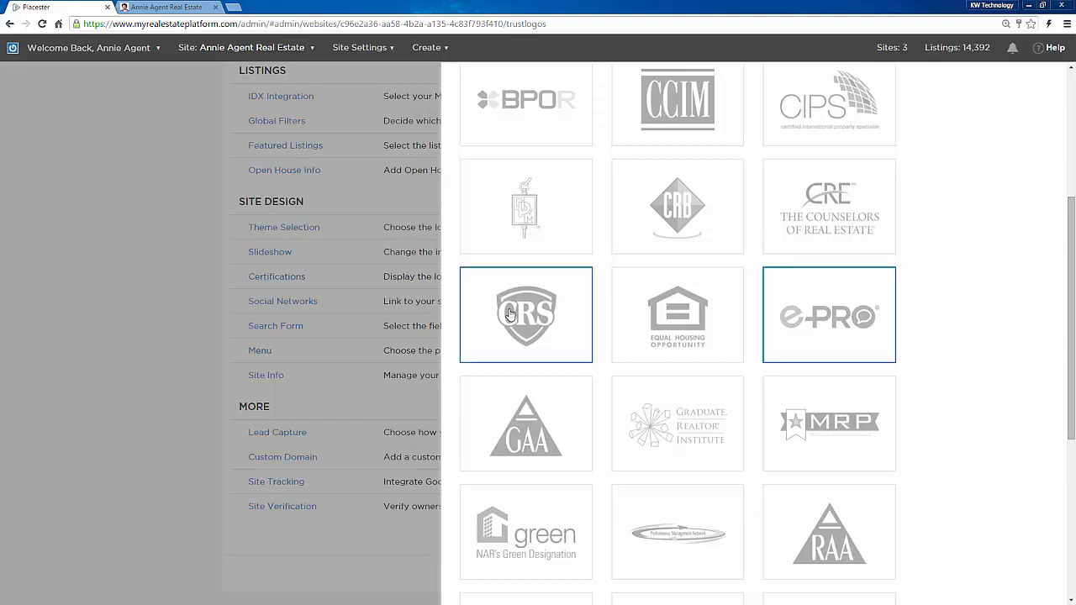
# Step: Close the Certifications panel, discarding the unsaved logo changes
pyautogui.scroll(-4, 519, 312)
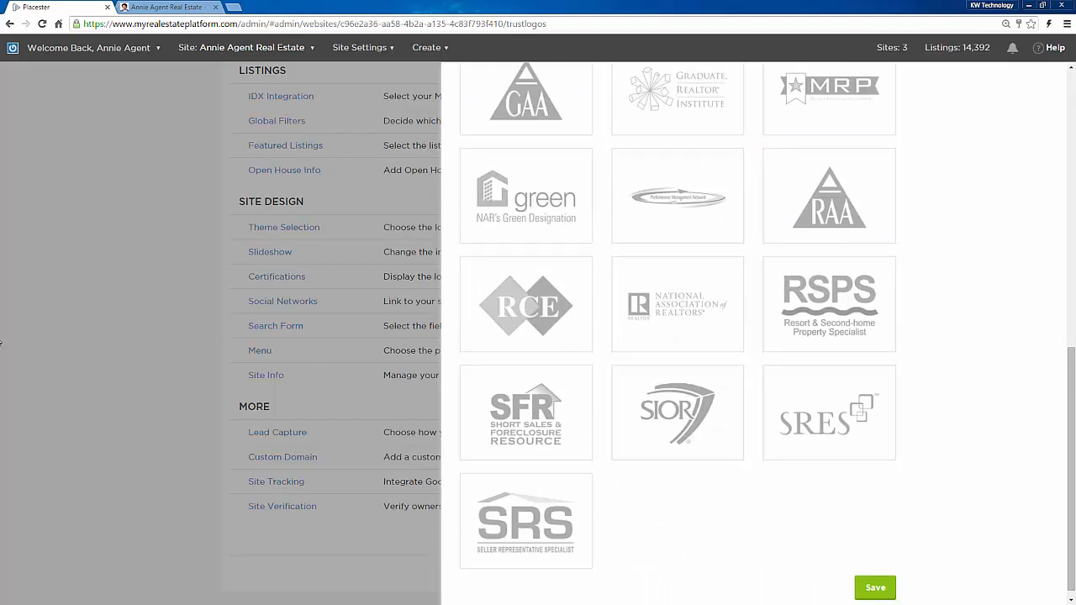
pyautogui.click(136, 335)
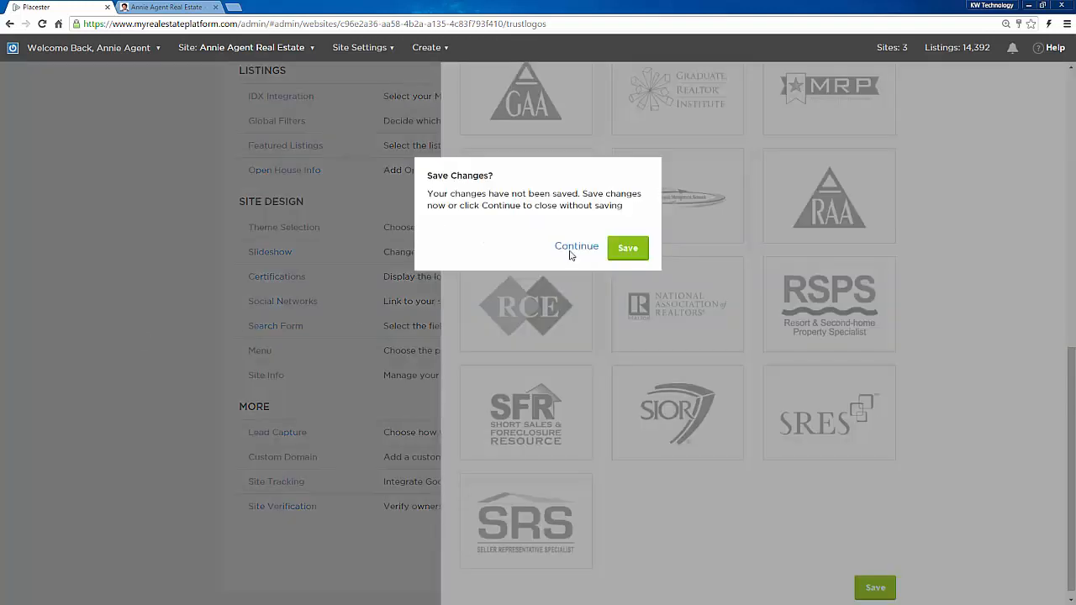
pyautogui.click(567, 247)
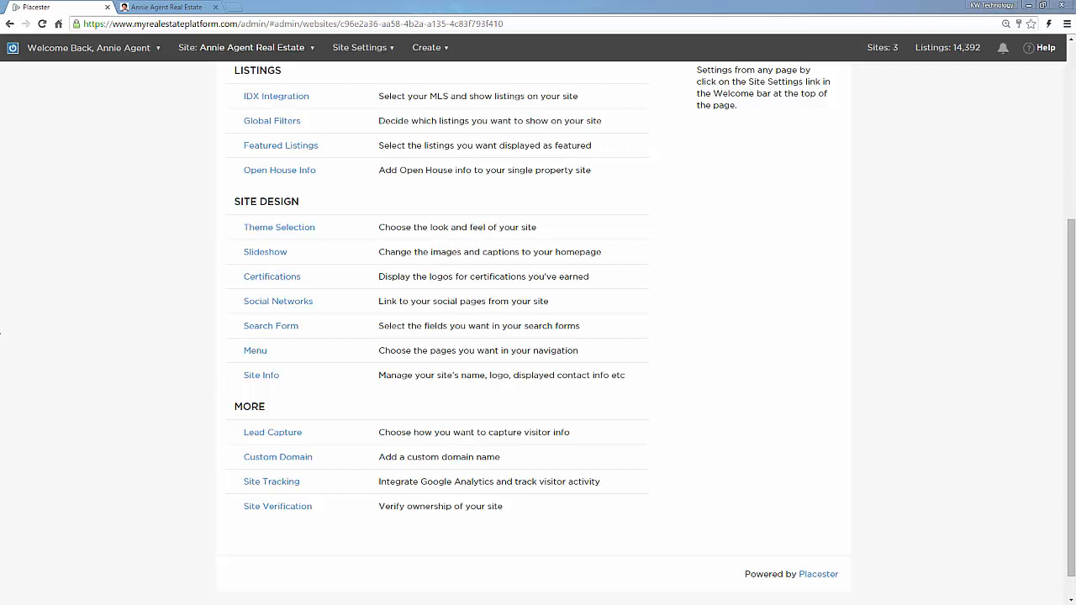
pyautogui.click(264, 302)
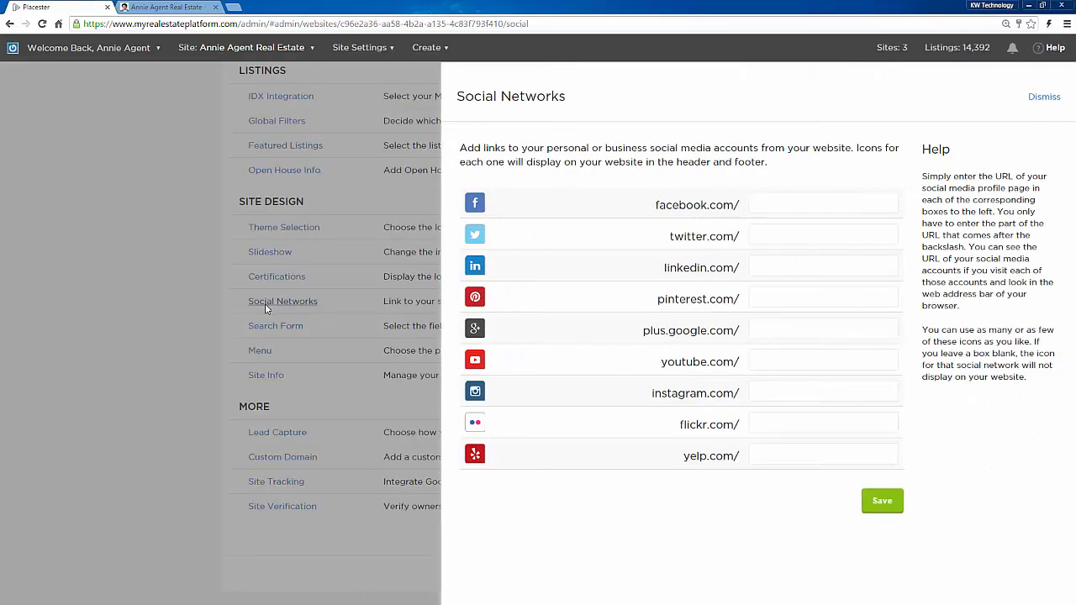
pyautogui.click(792, 207)
pyautogui.click(755, 204)
pyautogui.click(126, 427)
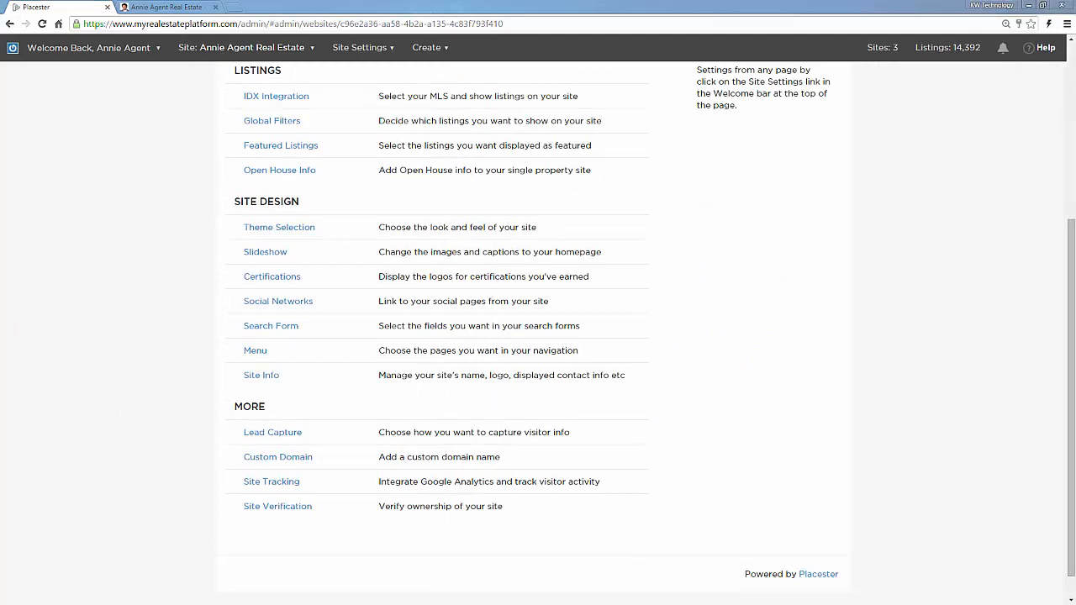
pyautogui.click(290, 330)
pyautogui.click(263, 376)
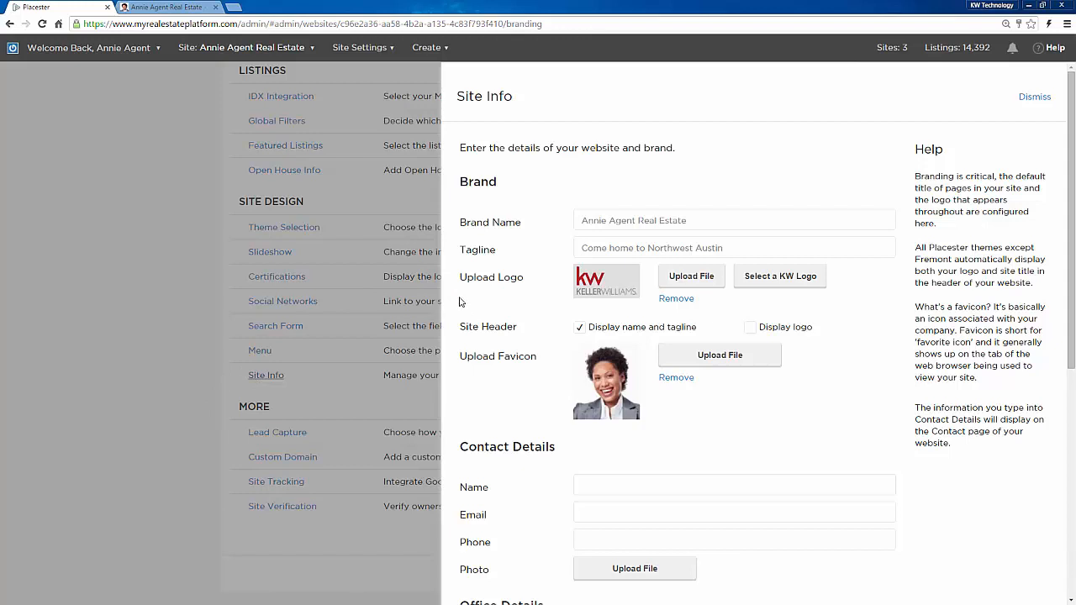
pyautogui.scroll(-3, 497, 303)
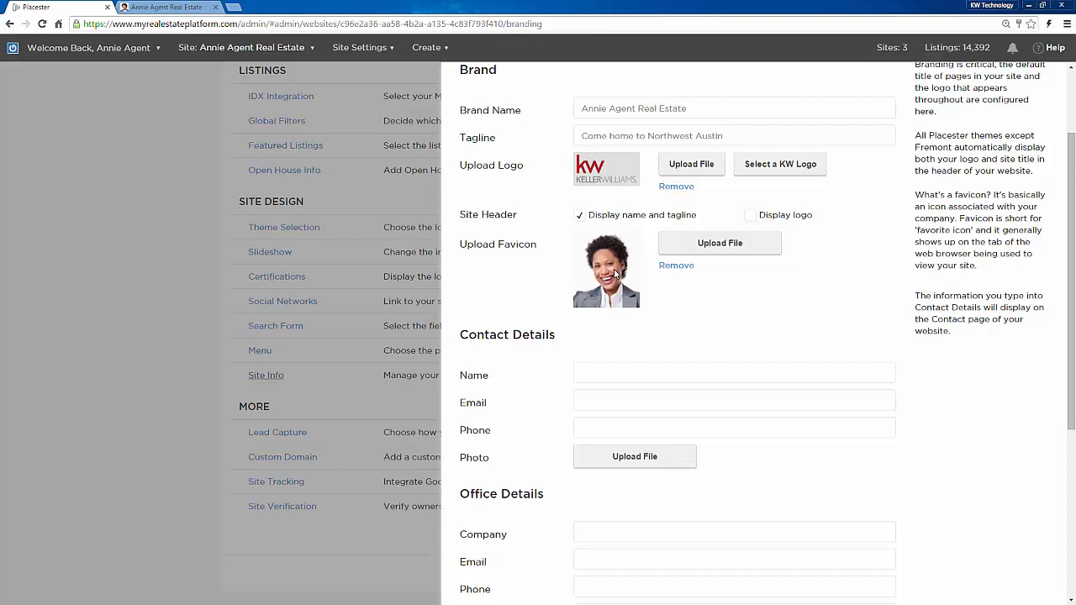
pyautogui.scroll(-2, 509, 310)
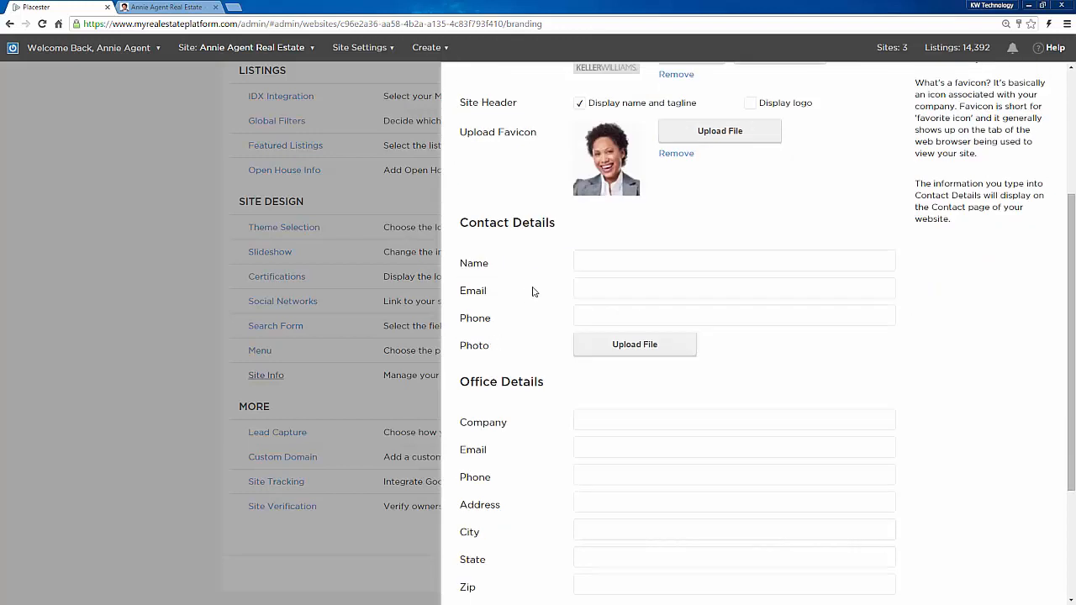
pyautogui.click(603, 256)
pyautogui.scroll(-1, 555, 334)
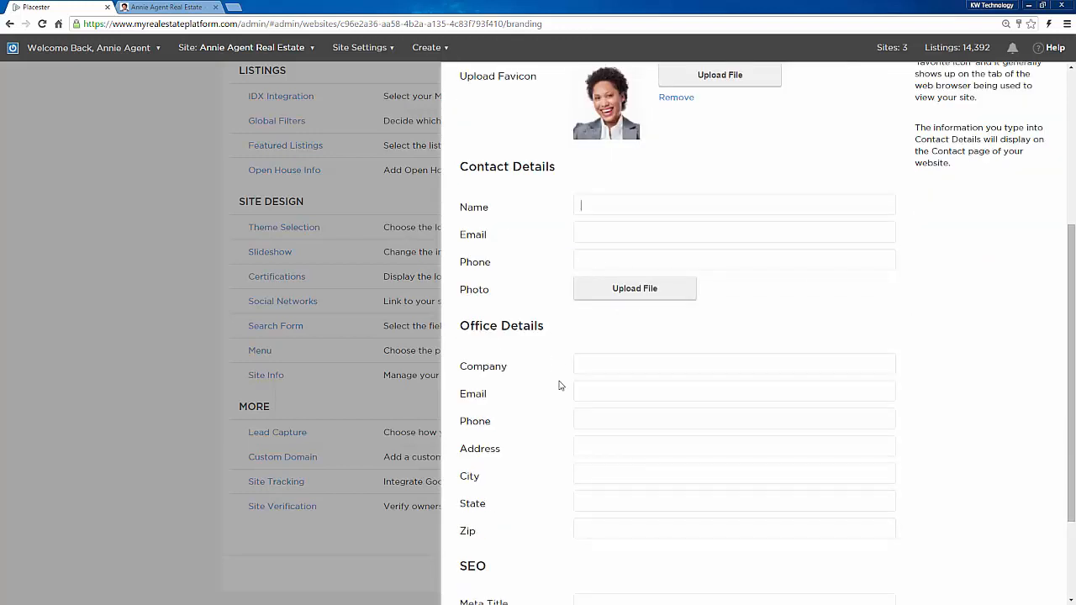
pyautogui.scroll(-2, 561, 385)
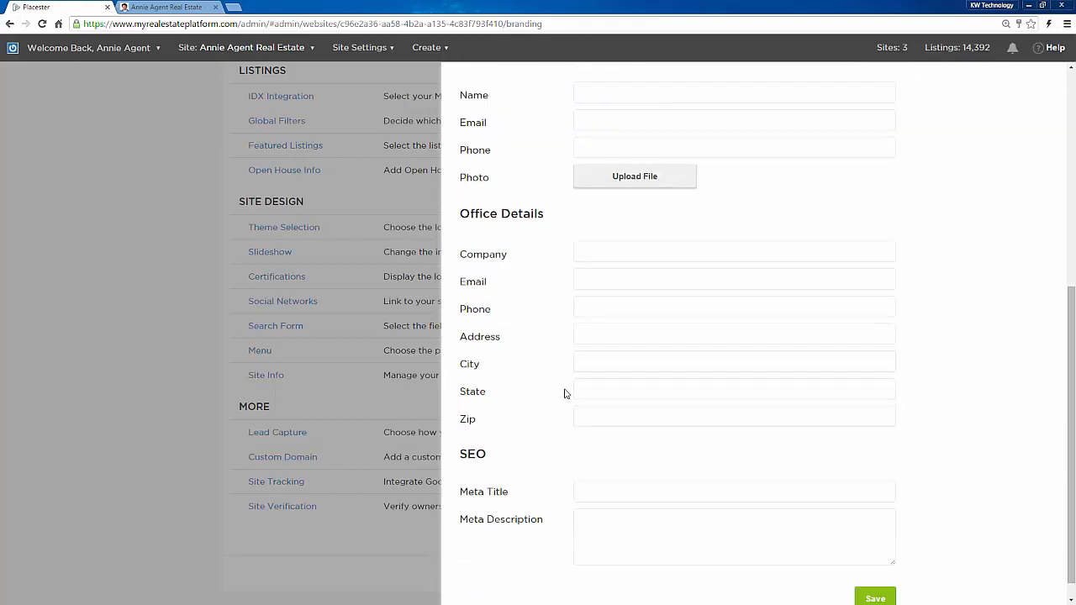
pyautogui.click(117, 314)
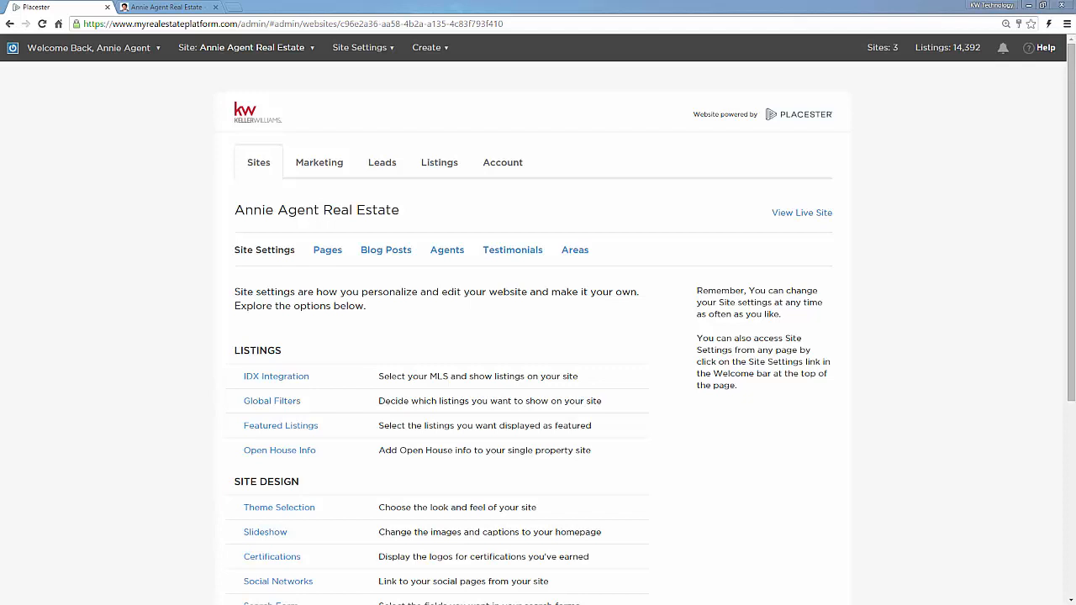
# Step: Open the Pages list for Annie Agent Real Estate showing its seven published pages
pyautogui.click(102, 318)
pyautogui.scroll(-1, 103, 322)
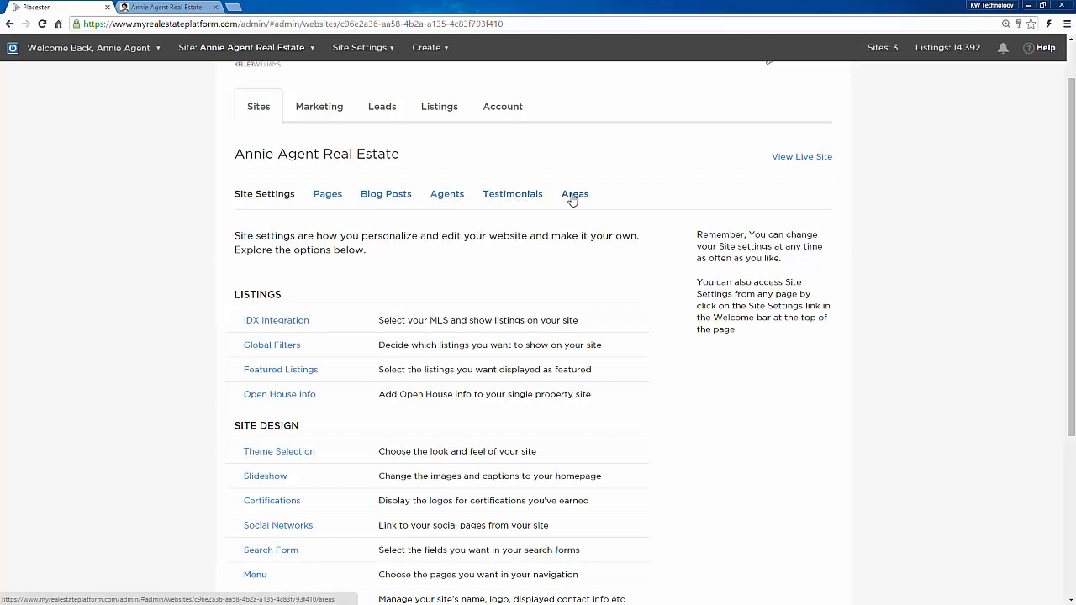
pyautogui.click(327, 195)
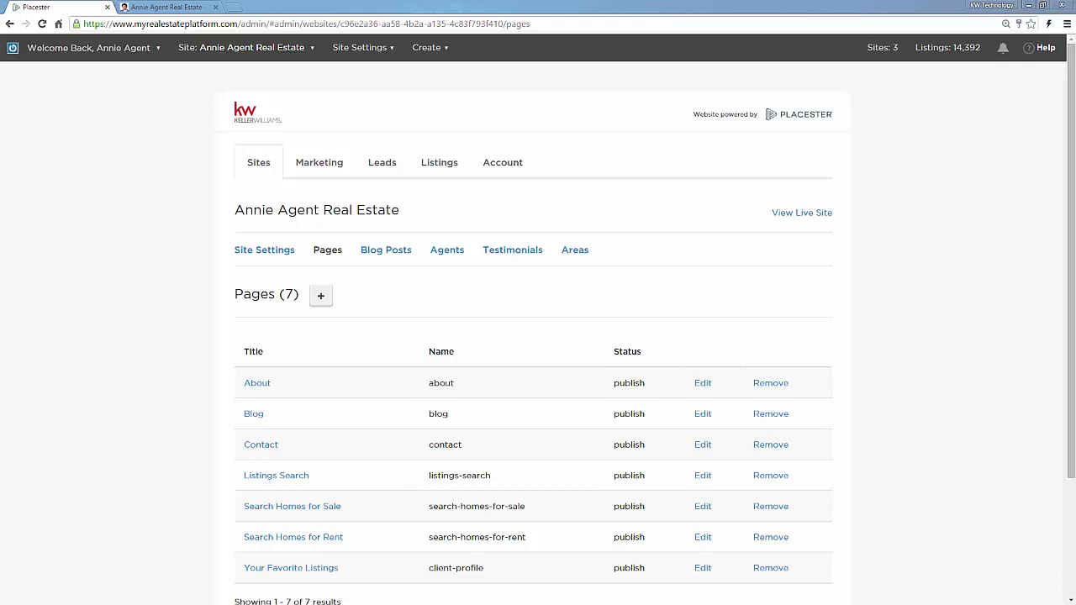
# Step: Start a new page and check the Template list, keeping Default Page Template
pyautogui.click(320, 305)
pyautogui.scroll(-2, 295, 331)
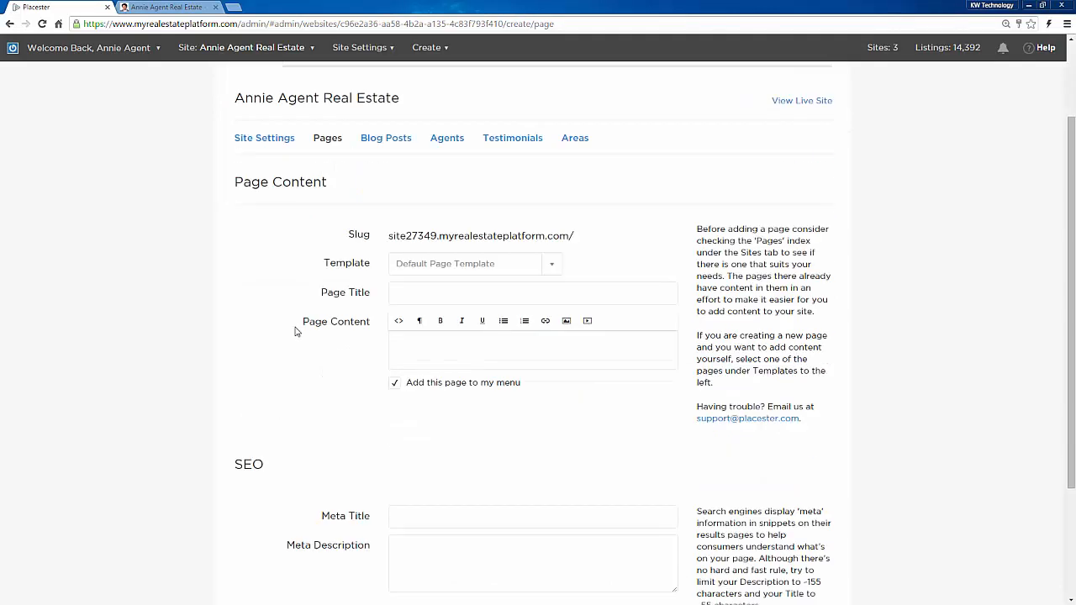
pyautogui.click(416, 267)
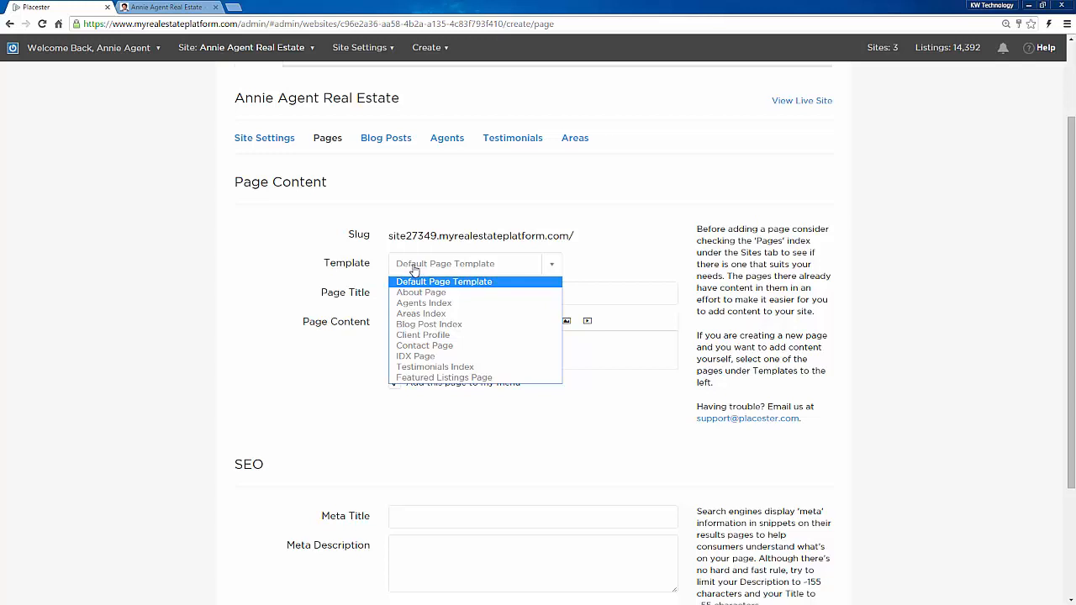
pyautogui.click(415, 268)
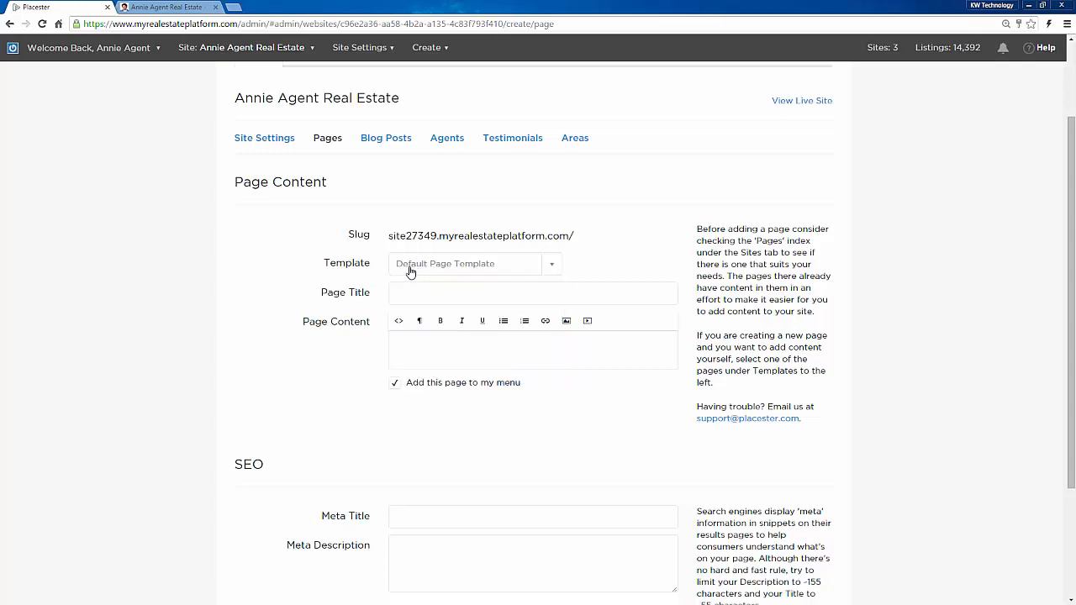
# Step: Review the new page's title, content and add-to-menu options, then show the Blog Posts list
pyautogui.click(413, 293)
pyautogui.click(404, 346)
pyautogui.moveTo(522, 382); pyautogui.dragTo(410, 387)
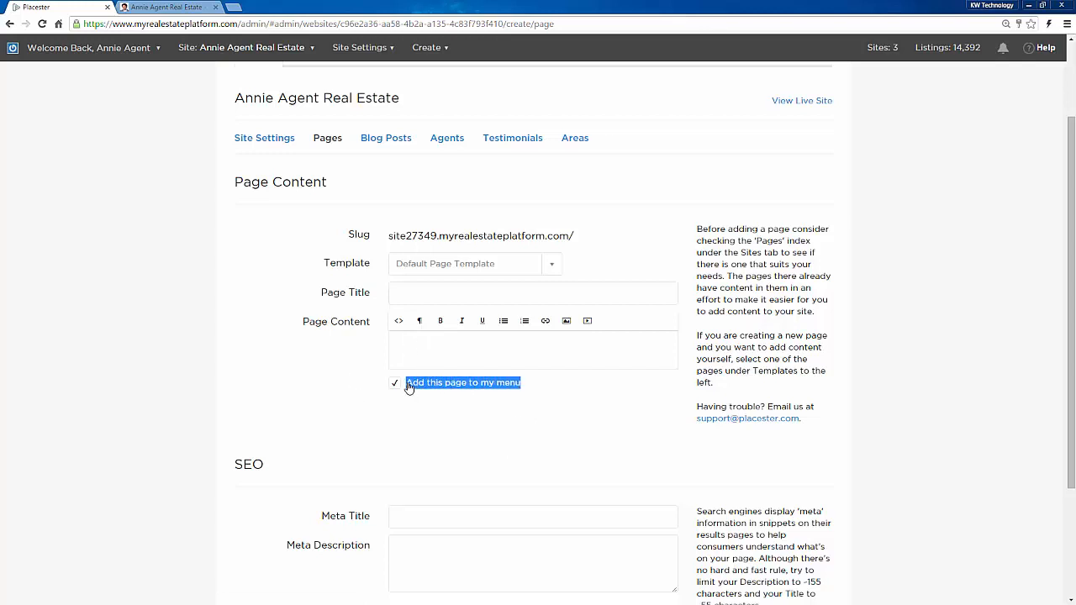
pyautogui.click(109, 395)
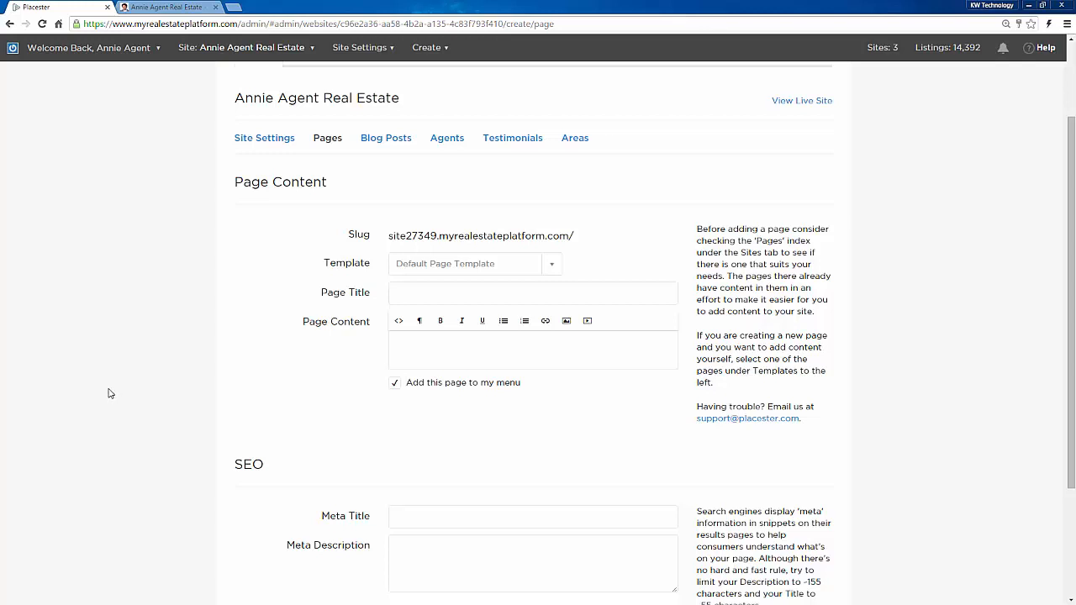
pyautogui.scroll(-1, 113, 392)
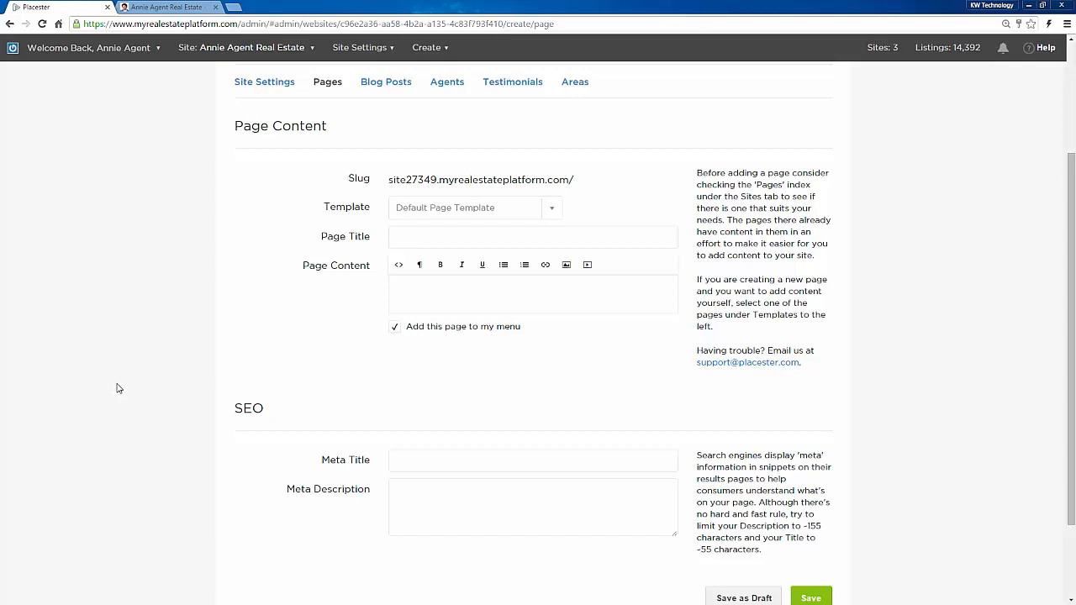
pyautogui.scroll(-1, 118, 392)
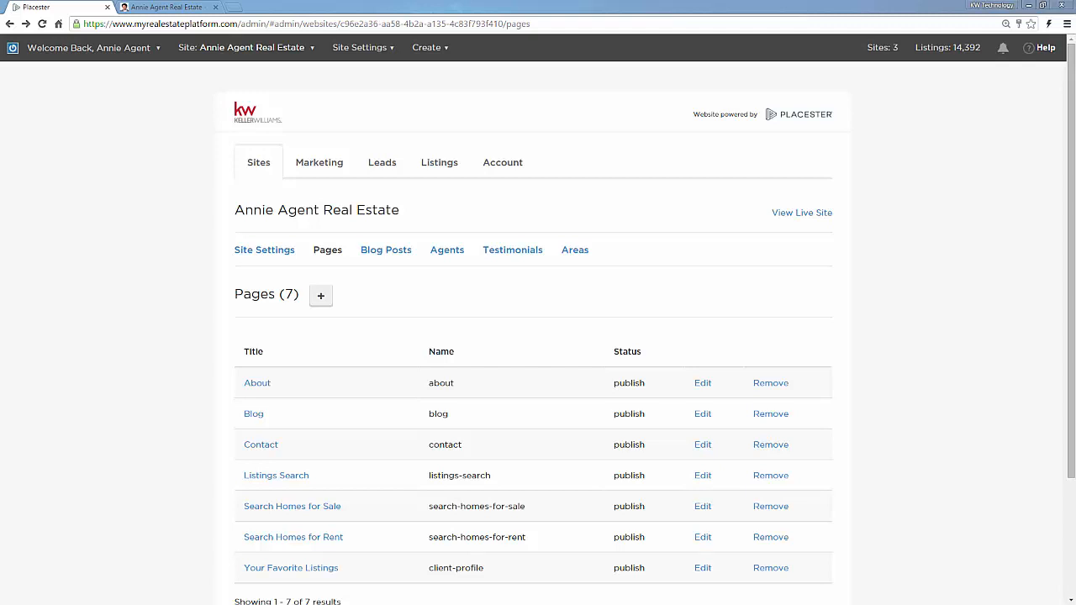
pyautogui.click(376, 254)
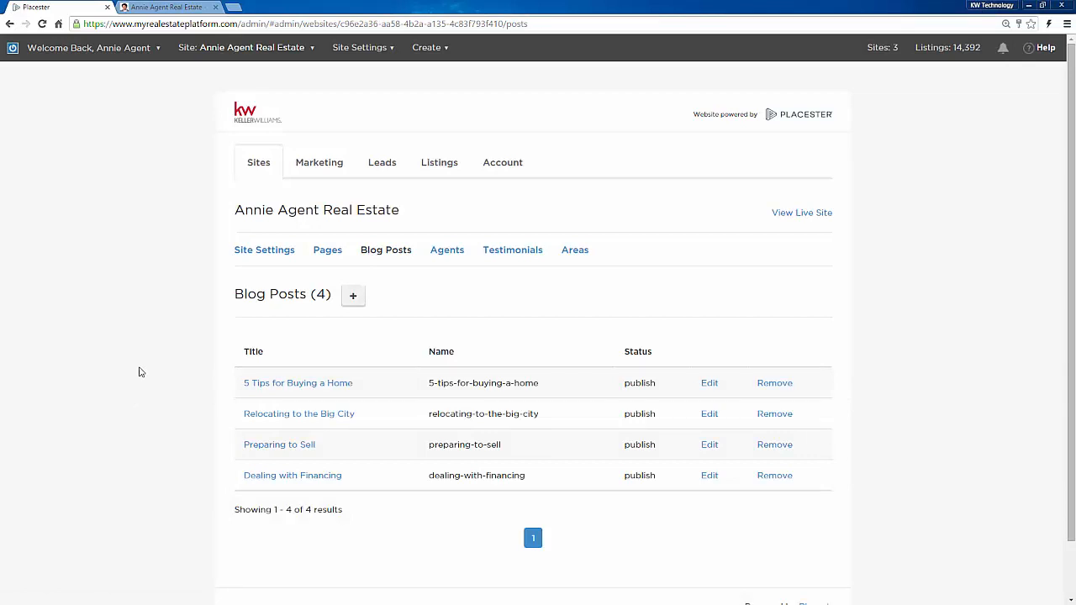
# Step: Open a blank new blog post, scroll through its content editor, then go to the Agents list
pyautogui.click(353, 299)
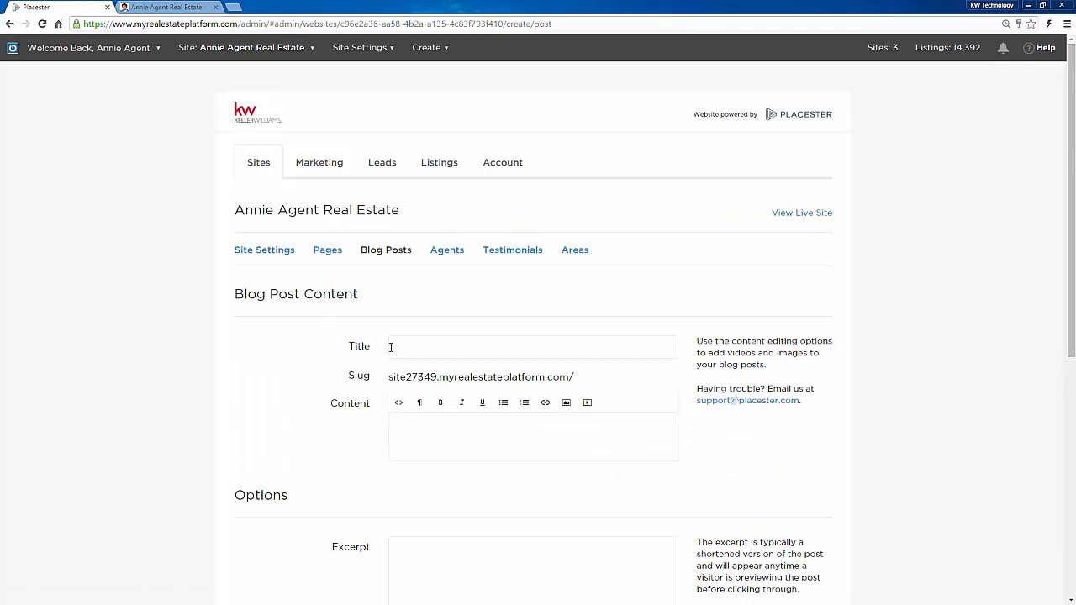
pyautogui.scroll(-2, 389, 353)
pyautogui.click(422, 339)
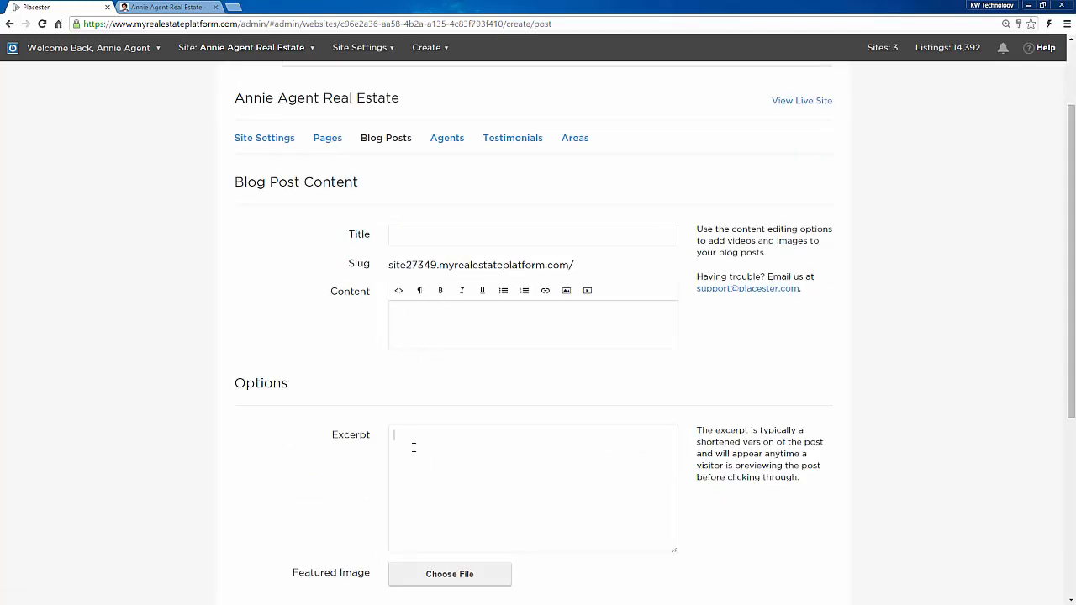
pyautogui.scroll(-2, 413, 448)
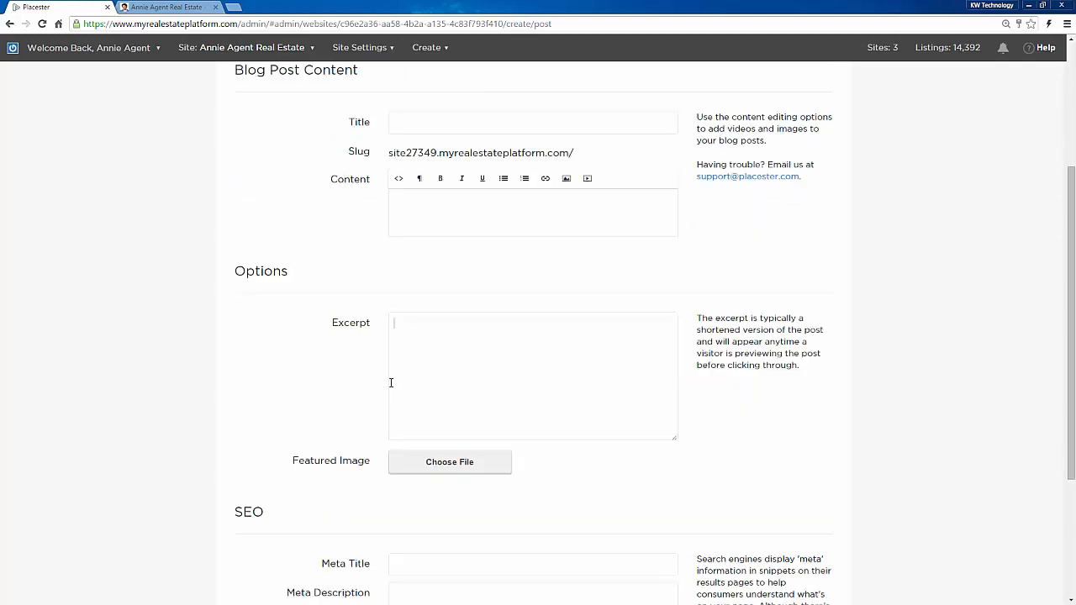
pyautogui.scroll(-1, 391, 383)
pyautogui.scroll(-3, 370, 439)
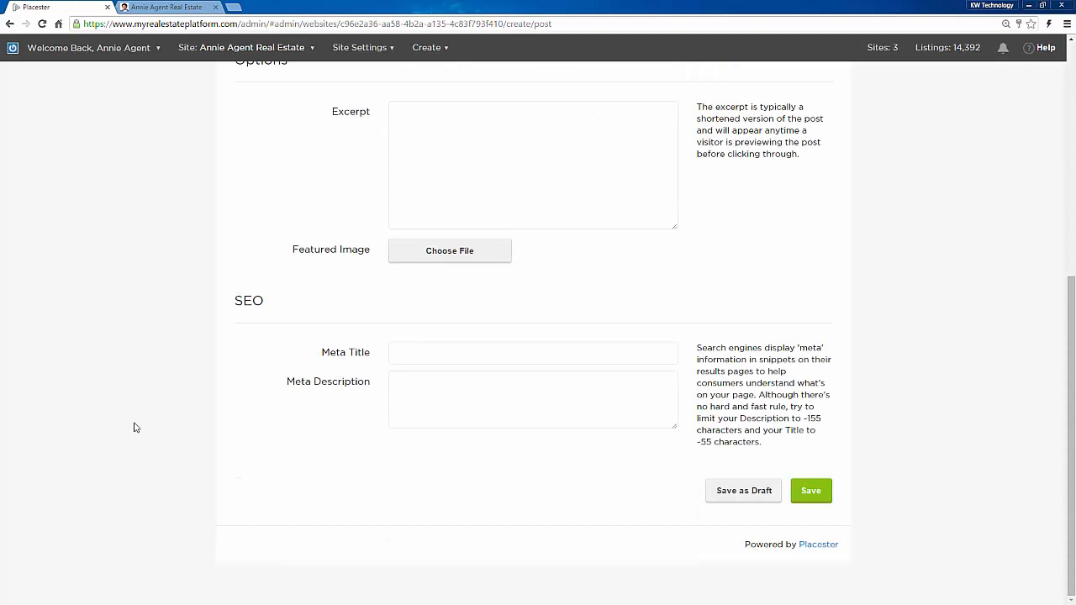
pyautogui.scroll(5, 136, 430)
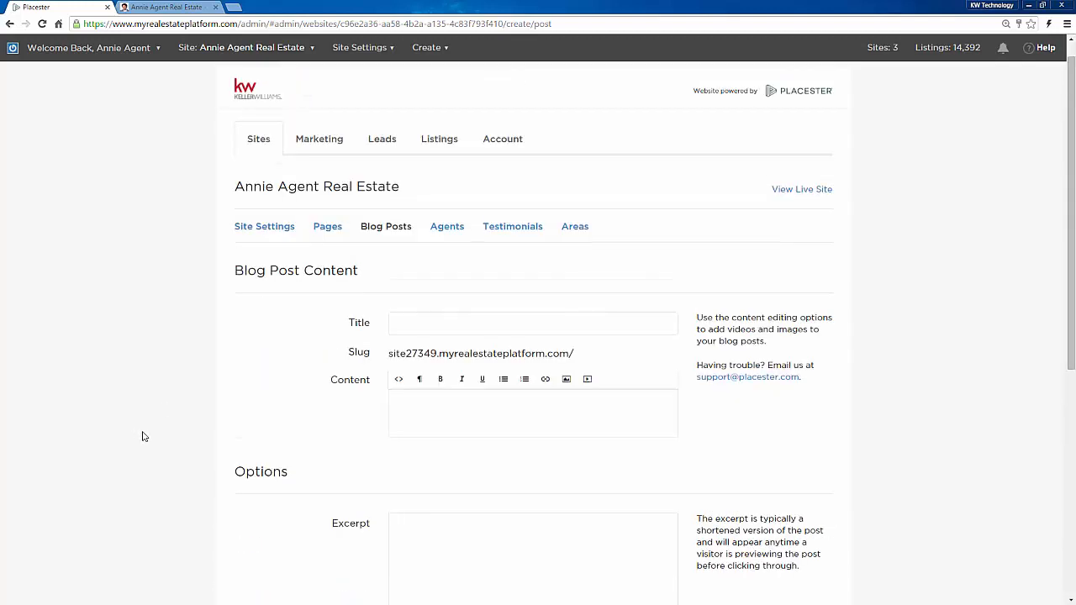
pyautogui.scroll(1, 147, 437)
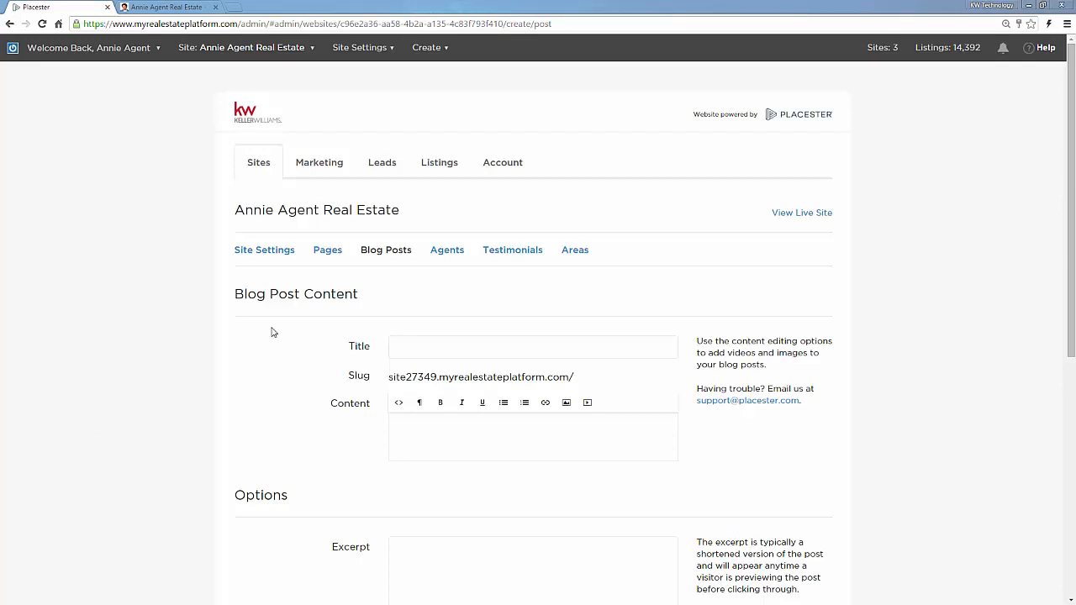
pyautogui.click(443, 251)
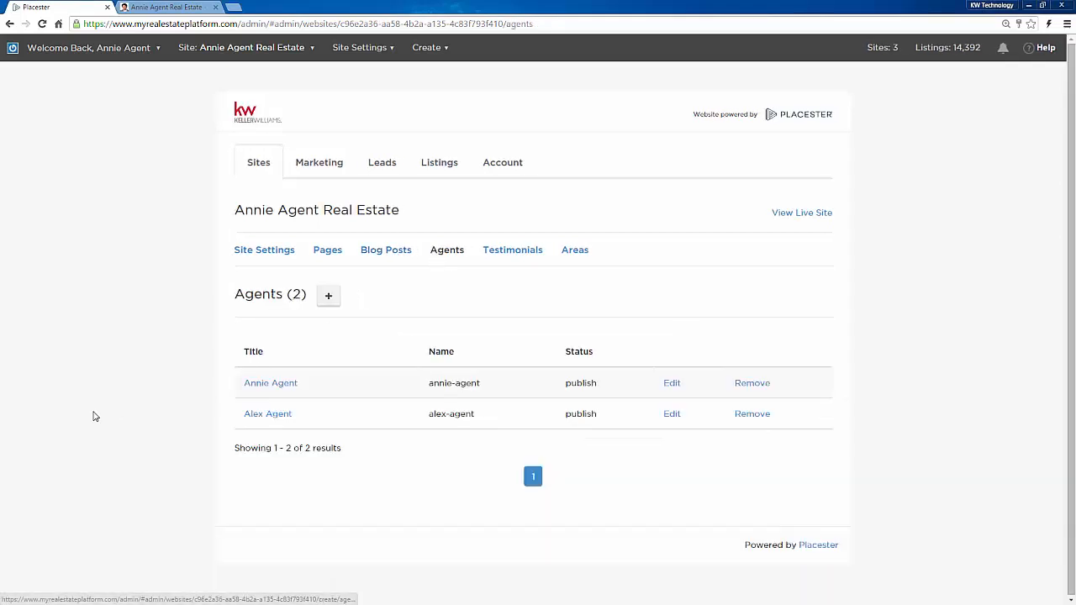
pyautogui.click(267, 415)
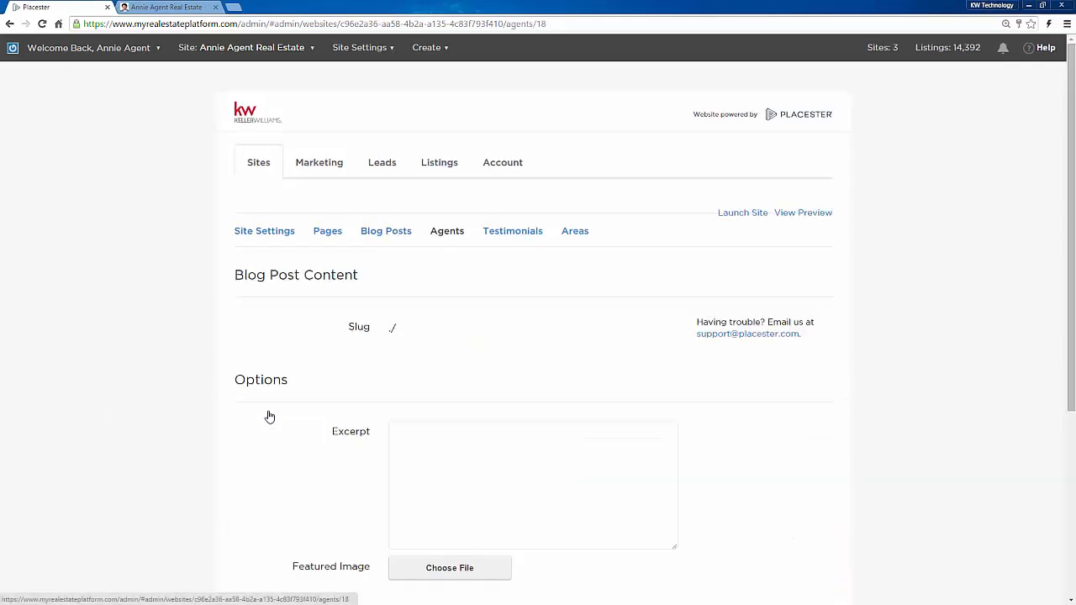
pyautogui.scroll(-2, 219, 424)
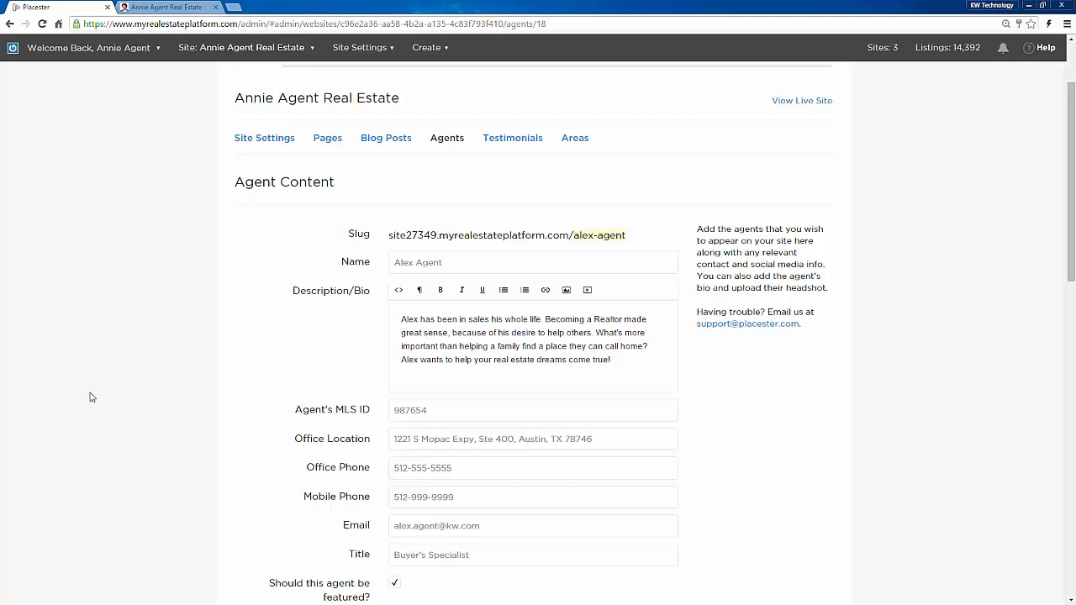
pyautogui.scroll(-2, 203, 395)
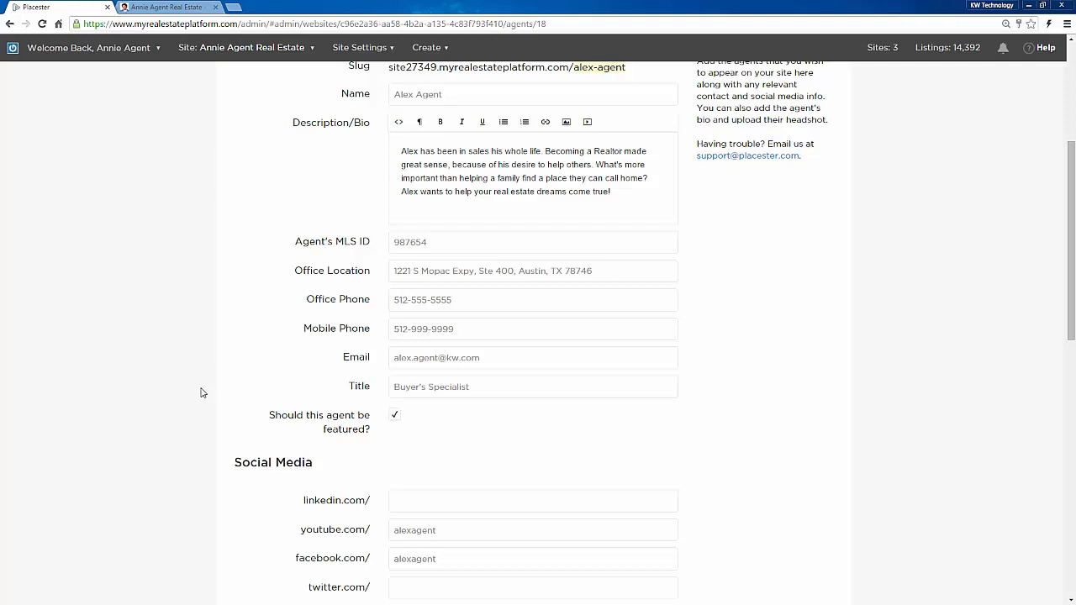
pyautogui.scroll(3, 198, 393)
pyautogui.scroll(1, 198, 393)
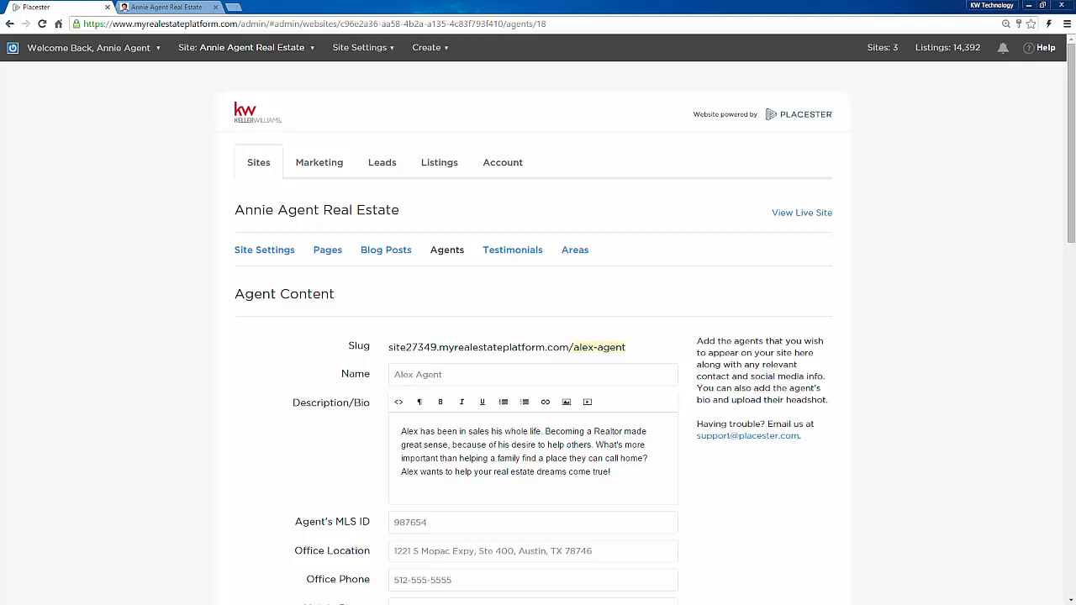
pyautogui.click(509, 251)
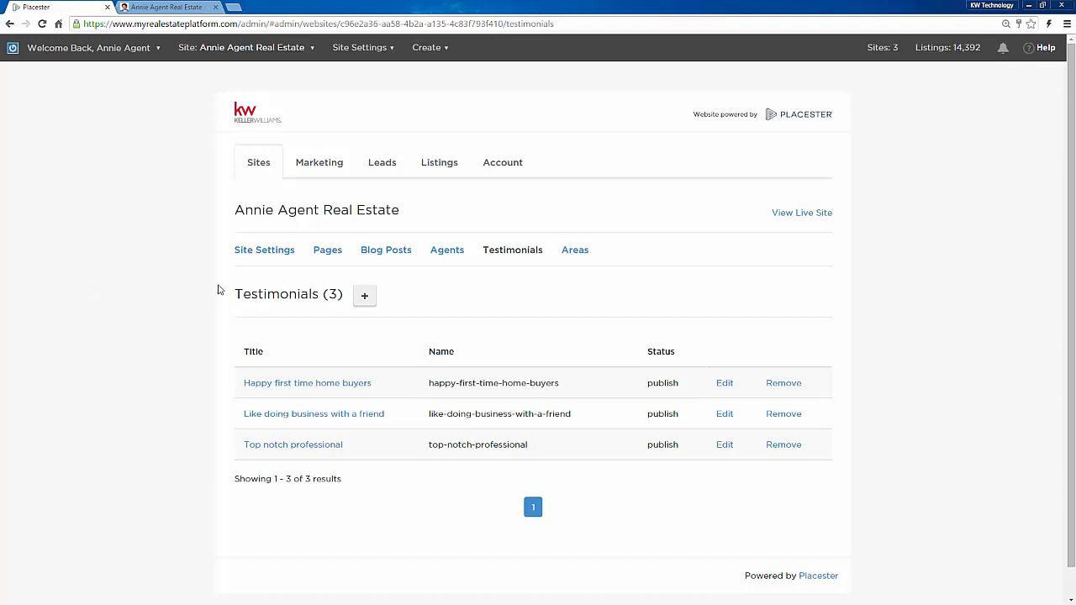
# Step: Start a new testimonial and place the cursor in its Title and Testimonial body fields
pyautogui.click(365, 295)
pyautogui.scroll(-1, 123, 313)
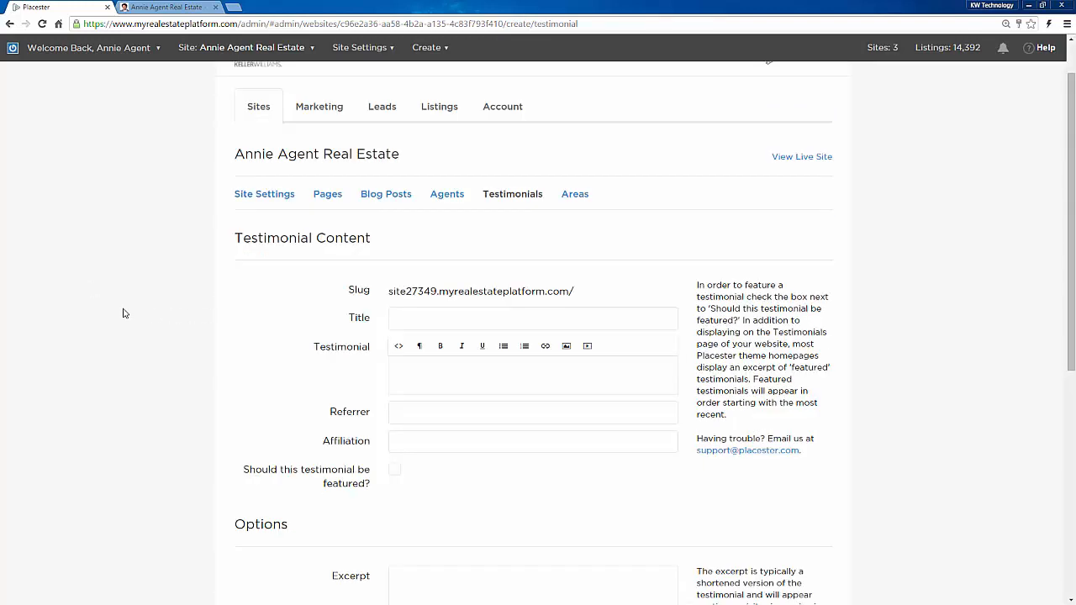
pyautogui.click(405, 316)
pyautogui.click(402, 370)
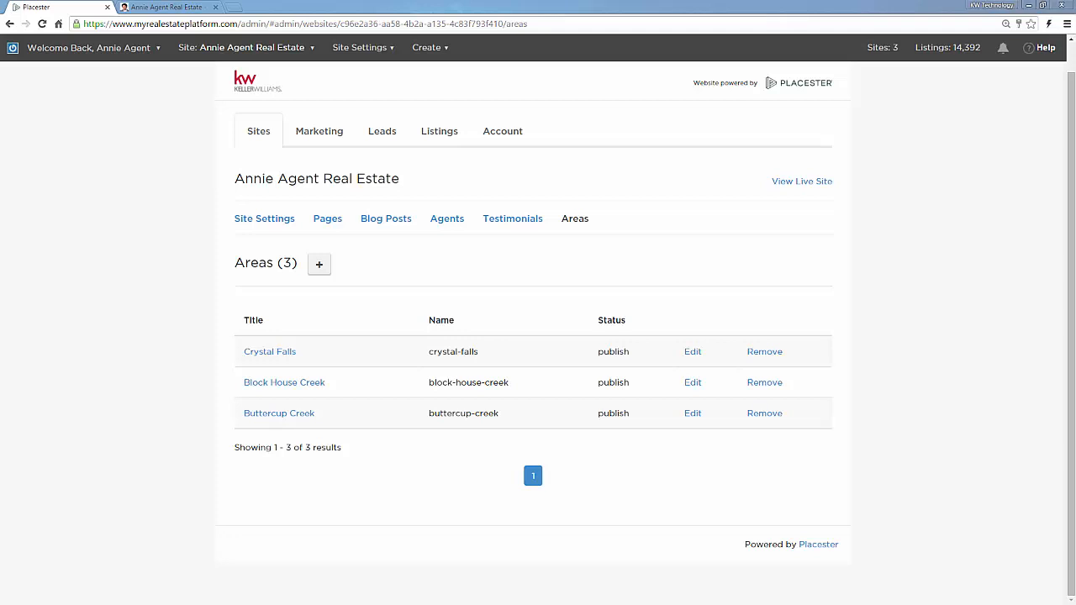
# Step: Open a new Area Content form and scroll through its title, county, slideshow and content fields
pyautogui.click(319, 264)
pyautogui.scroll(-2, 283, 391)
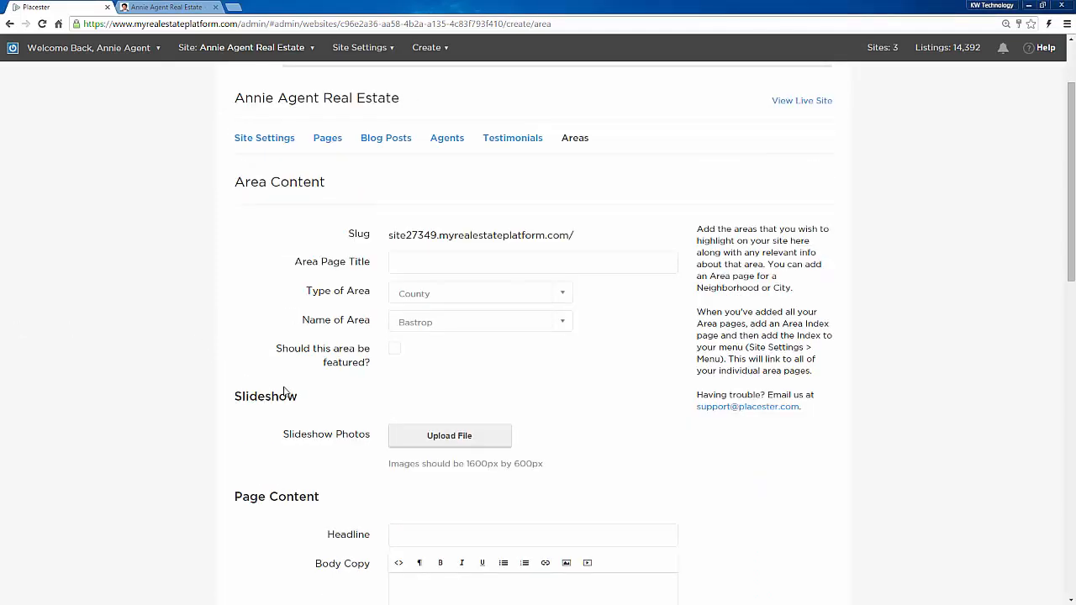
pyautogui.scroll(-2, 284, 390)
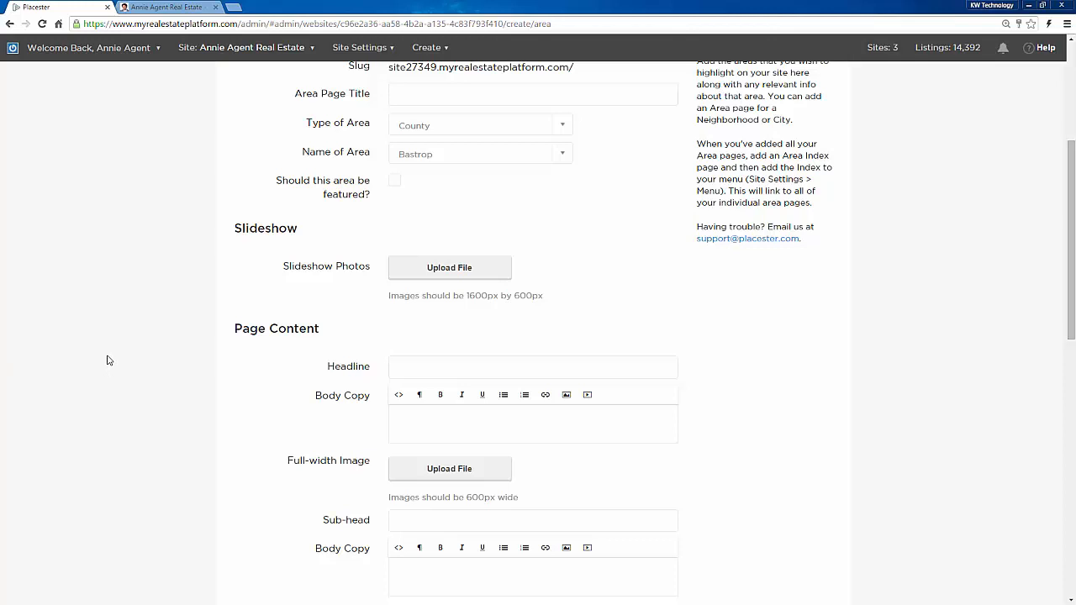
pyautogui.scroll(3, 106, 367)
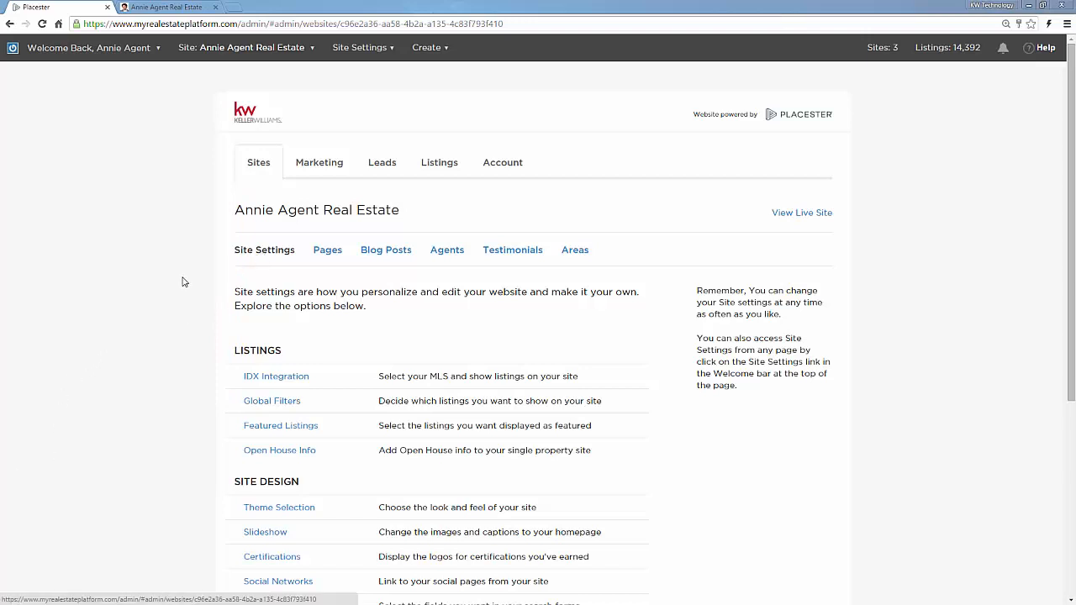
# Step: In Lead Capture, try Passively then Custom Capture Leads, review the thresholds, and close the panel
pyautogui.scroll(-4, 173, 290)
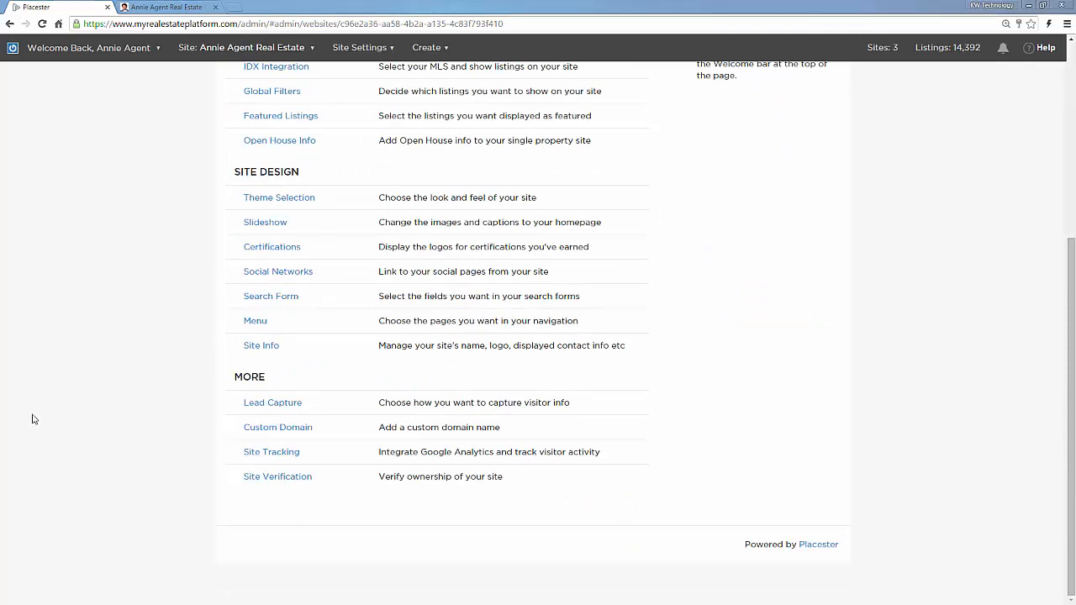
pyautogui.click(277, 403)
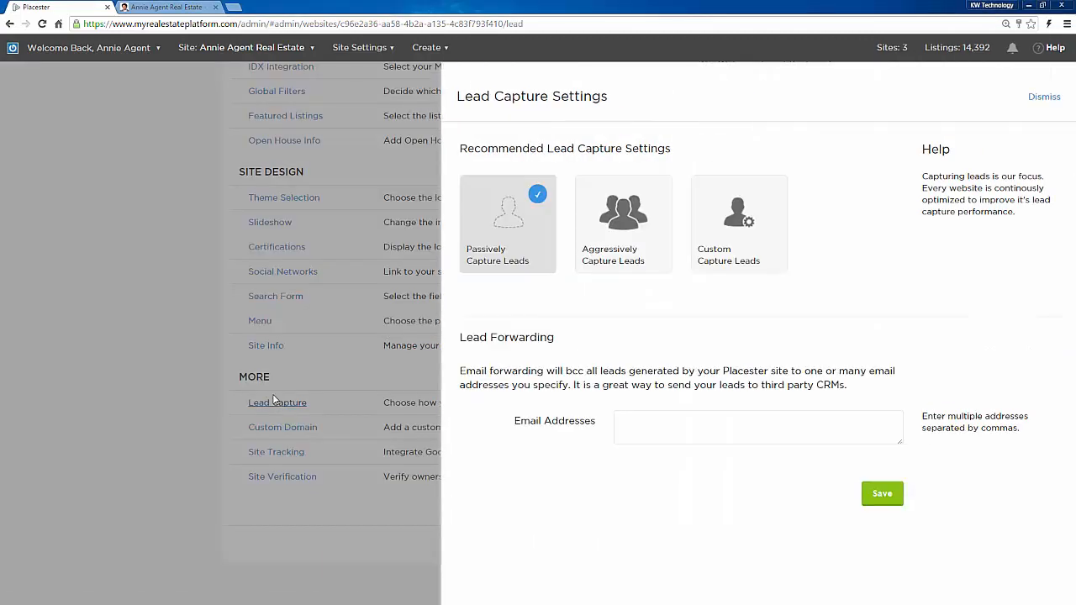
pyautogui.click(518, 253)
pyautogui.moveTo(617, 262)
pyautogui.click(748, 253)
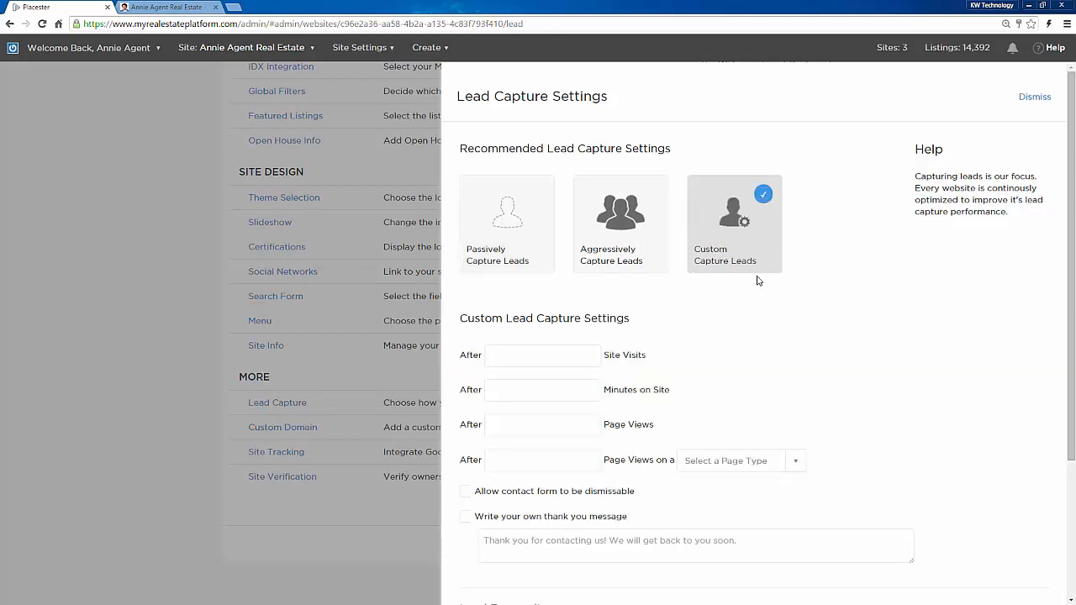
pyautogui.scroll(-2, 833, 373)
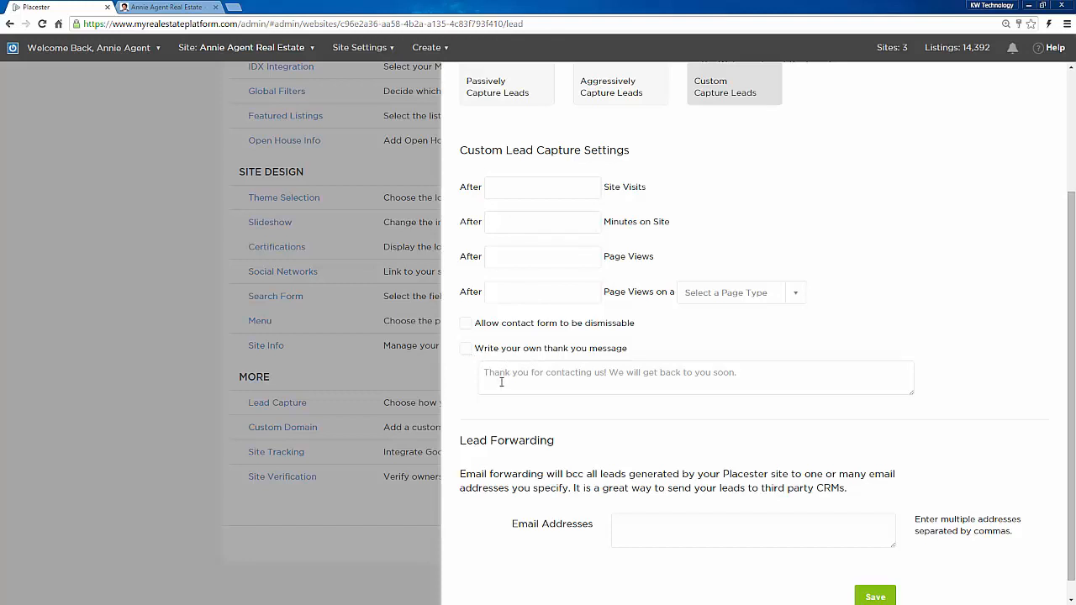
pyautogui.scroll(2, 1050, 272)
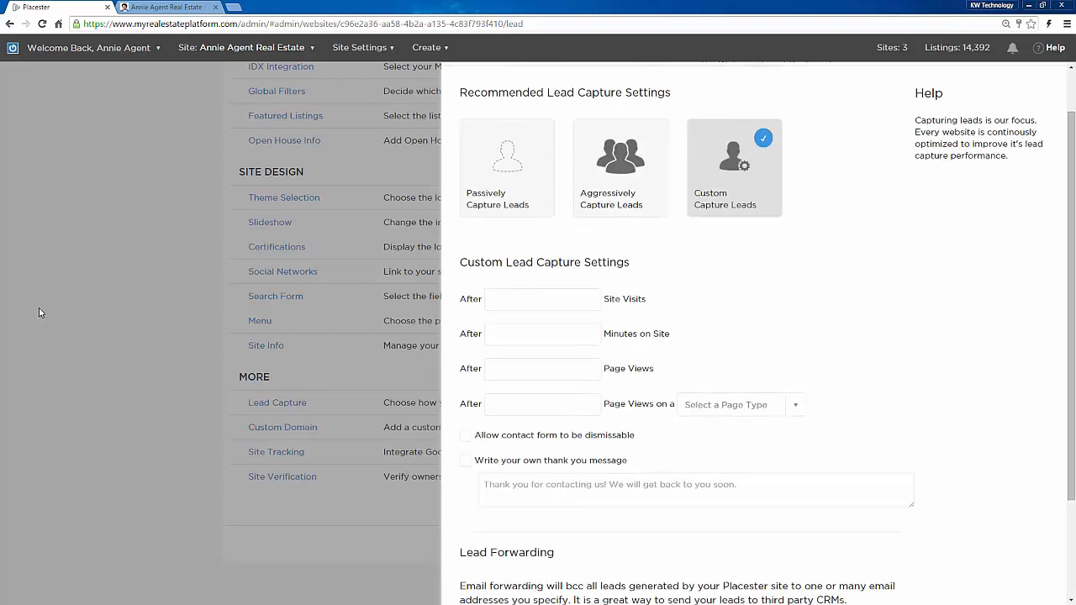
pyautogui.click(81, 323)
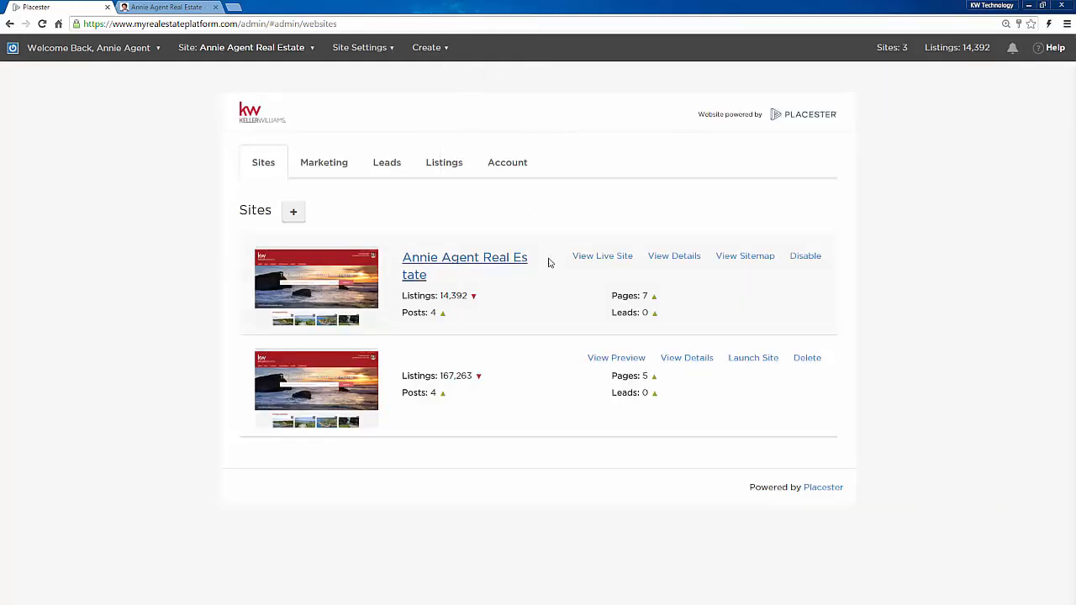
# Step: Review the Custom Domain help in Annie Agent Real Estate's settings, closing it without adding a domain
pyautogui.click(658, 262)
pyautogui.scroll(-4, 210, 420)
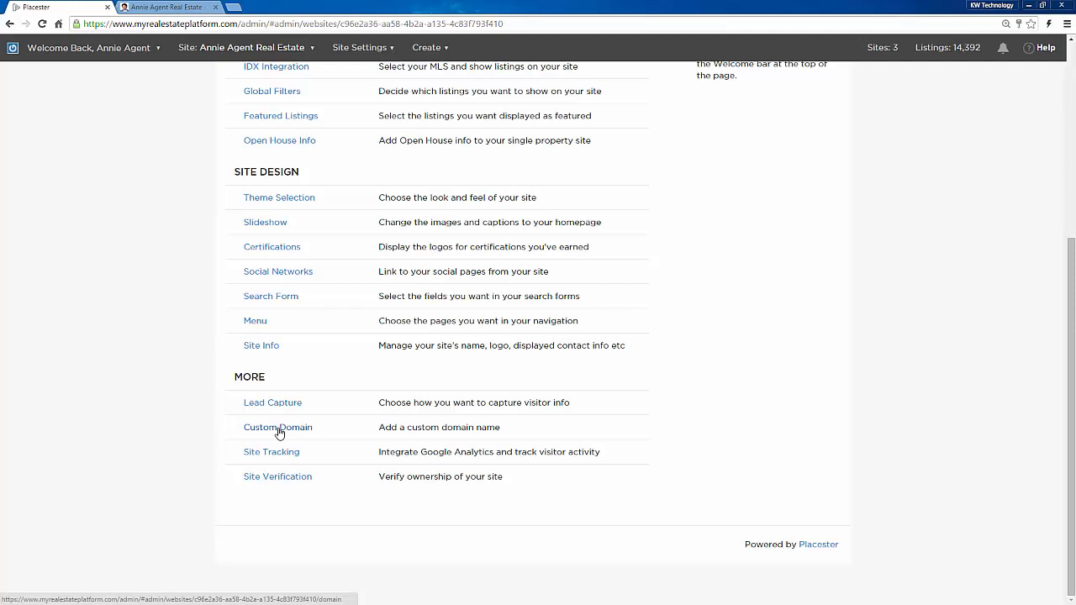
pyautogui.click(279, 428)
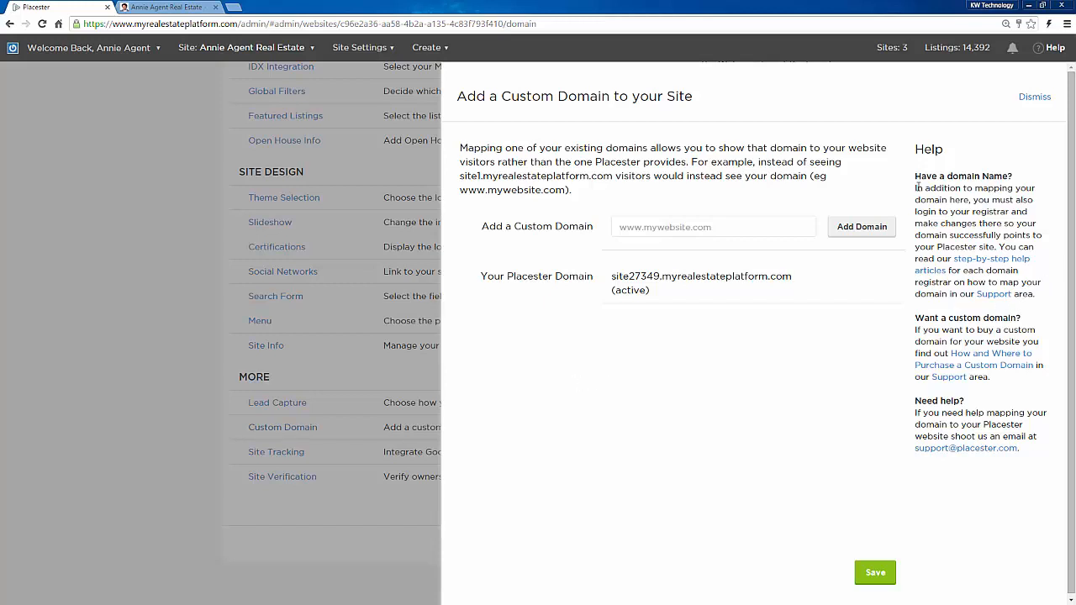
pyautogui.moveTo(917, 188); pyautogui.dragTo(1041, 452)
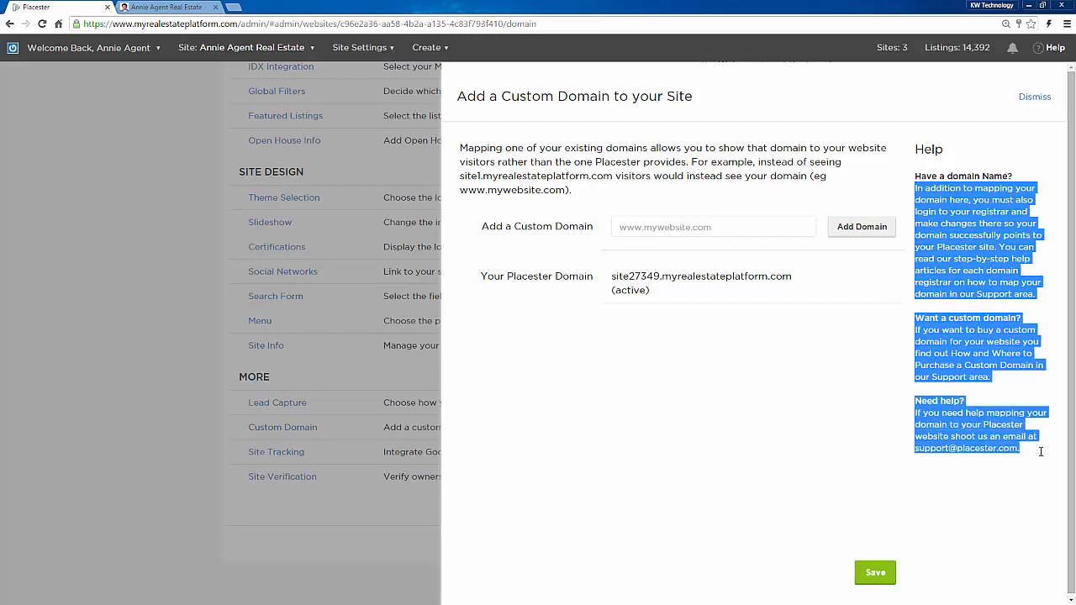
pyautogui.click(793, 355)
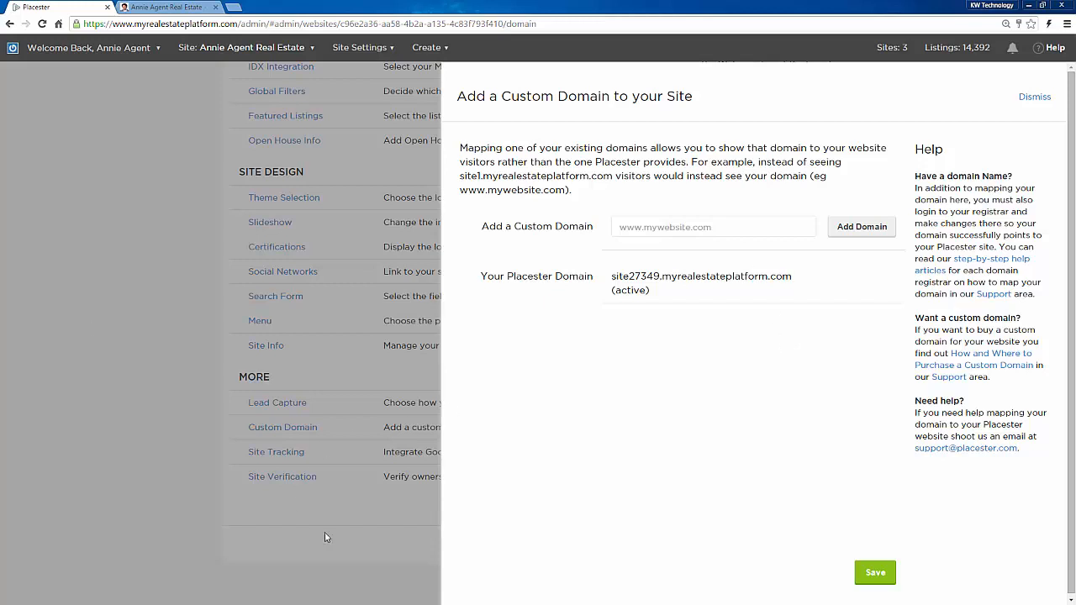
pyautogui.click(75, 473)
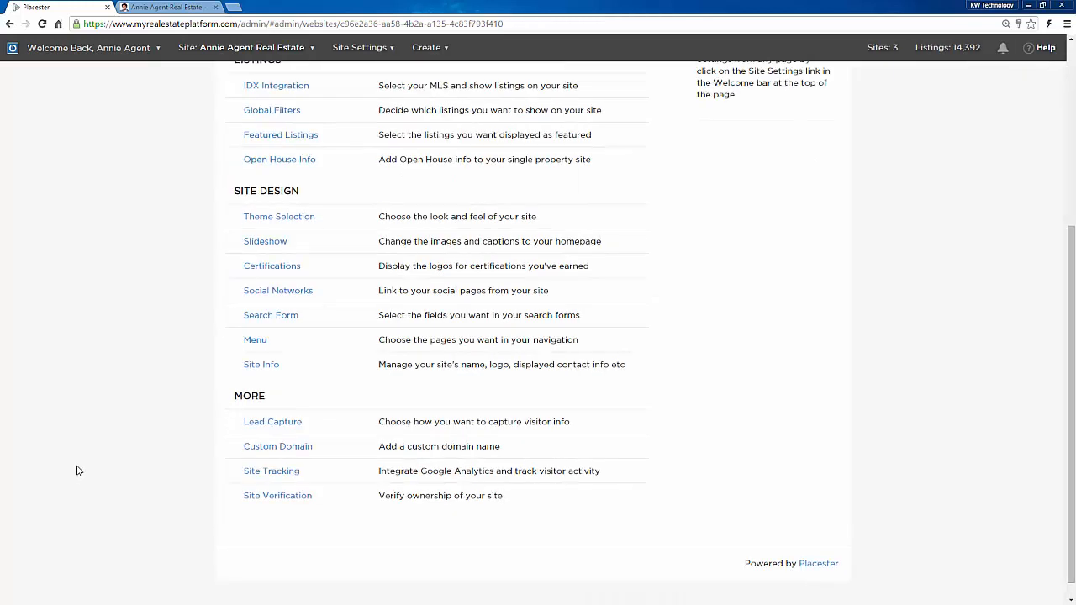
# Step: Open Site Tracking under MORE, showing empty Tracking ID, Conversion ID and Conversion Label fields
pyautogui.click(262, 473)
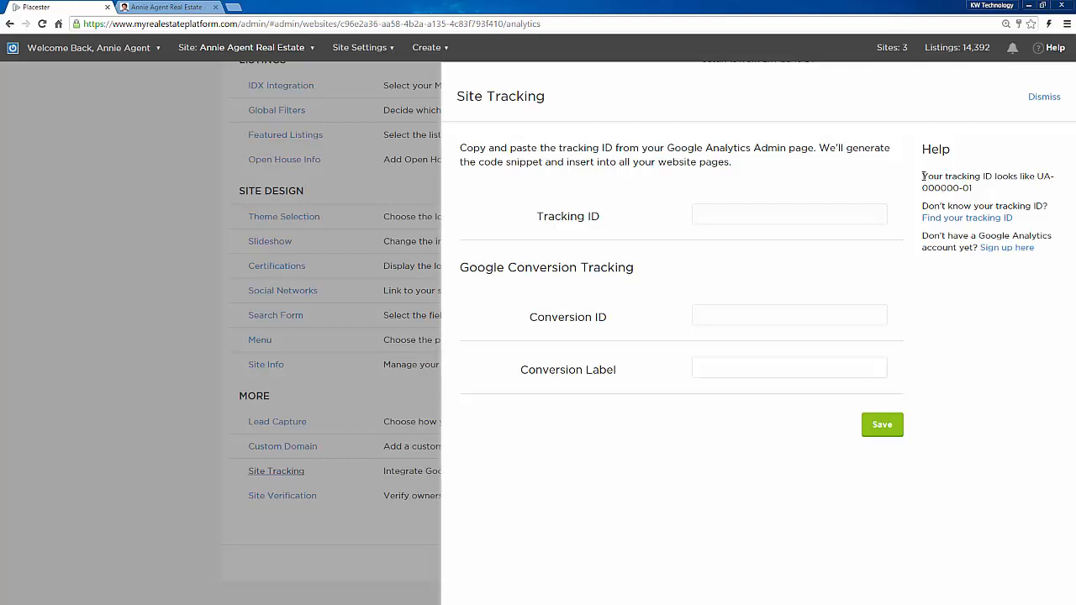
# Step: Highlight, then deselect, the help hint giving the UA-000000-01 tracking ID format
pyautogui.moveTo(923, 177); pyautogui.dragTo(1035, 284)
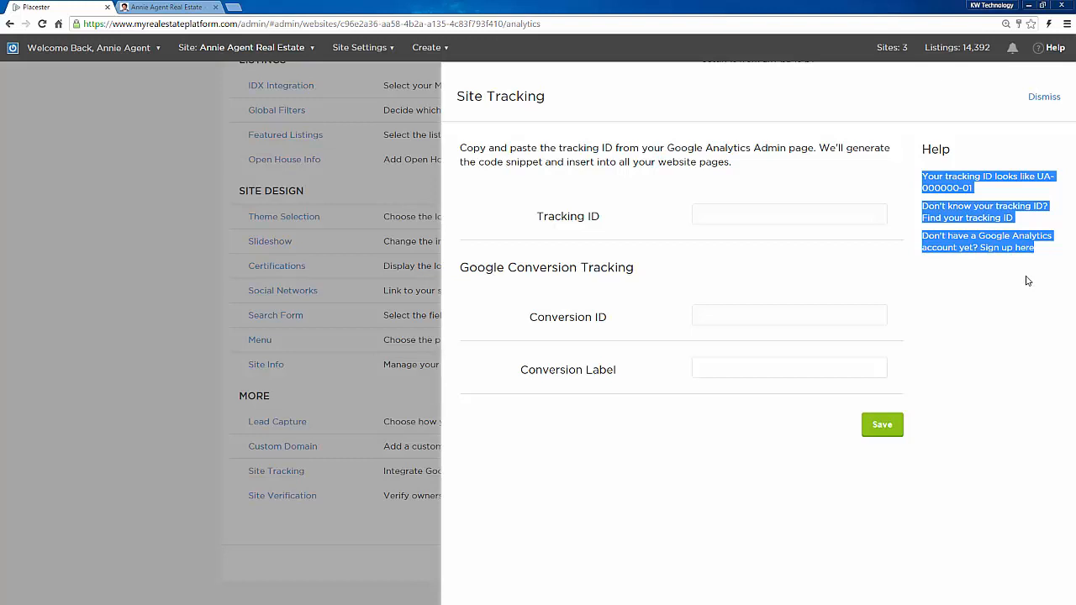
pyautogui.click(1026, 277)
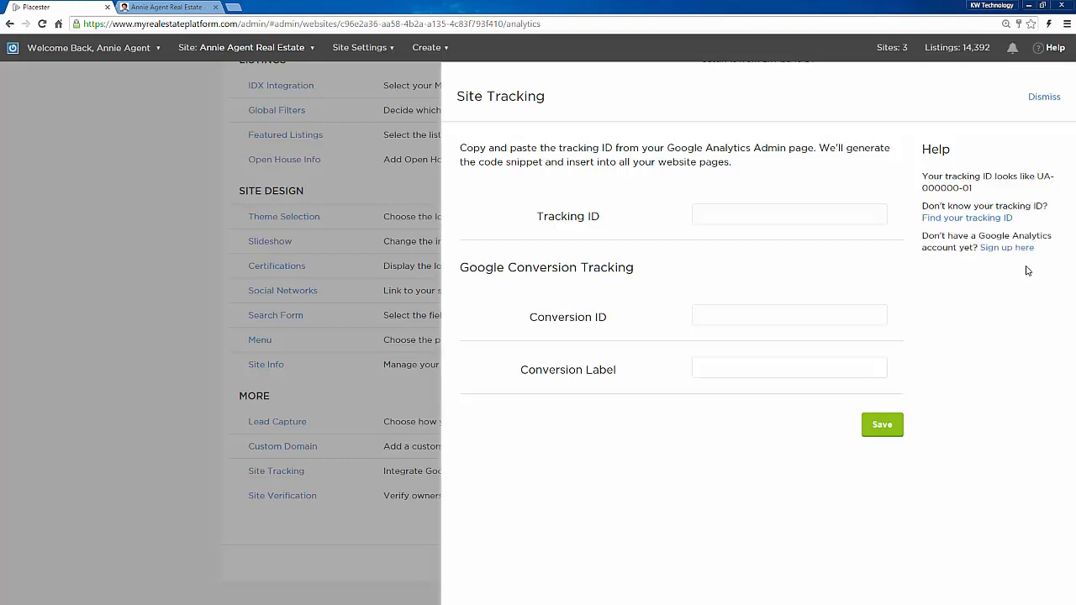